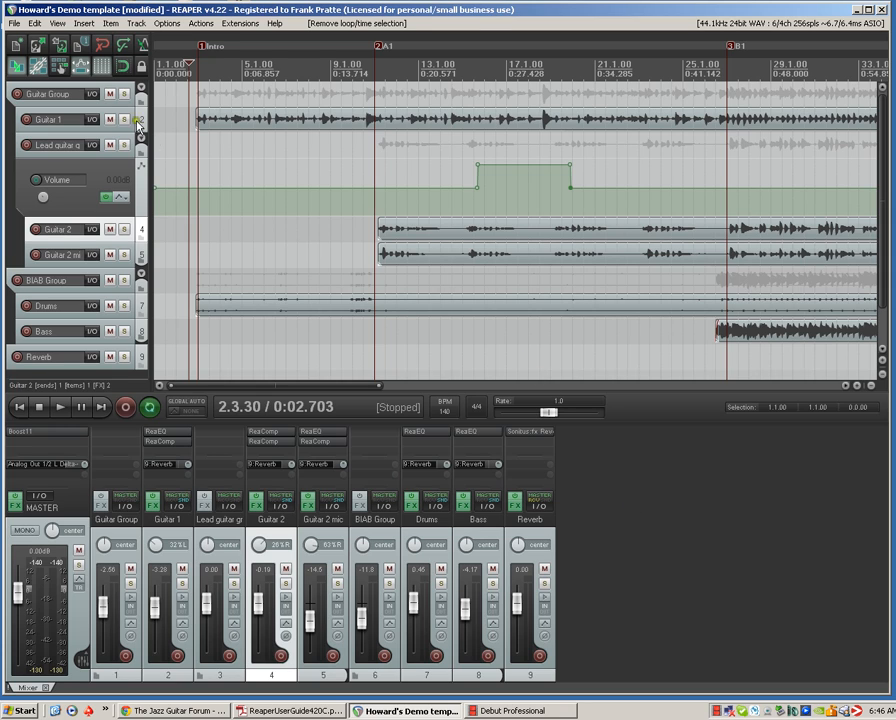
Open the Media Explorer and widen its Name column enough to show the full file names
{"action": "left_click", "coordinate": [84, 23]}
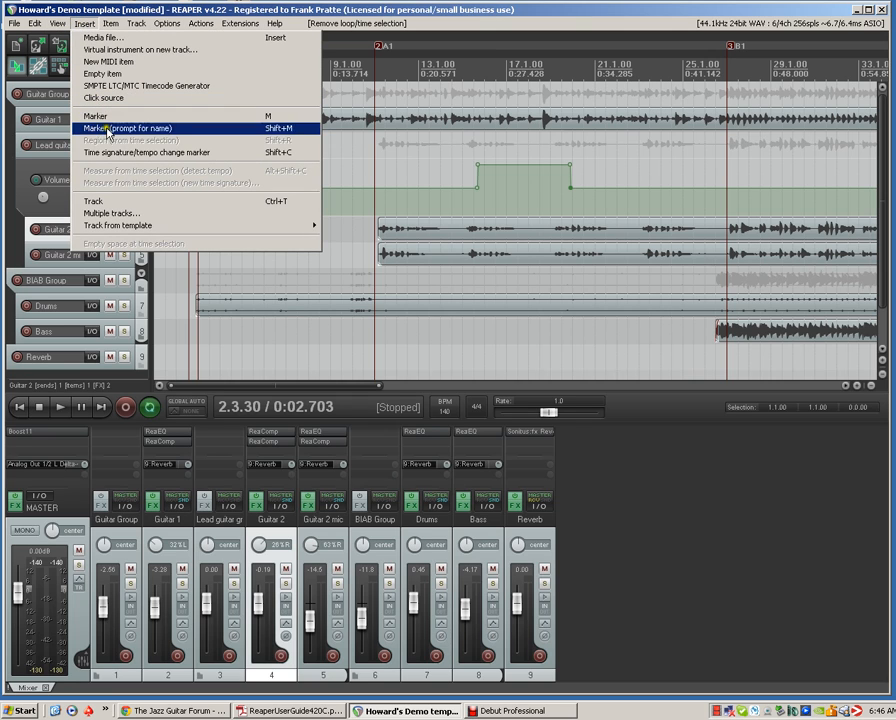
{"action": "mouse_move", "coordinate": [57, 30]}
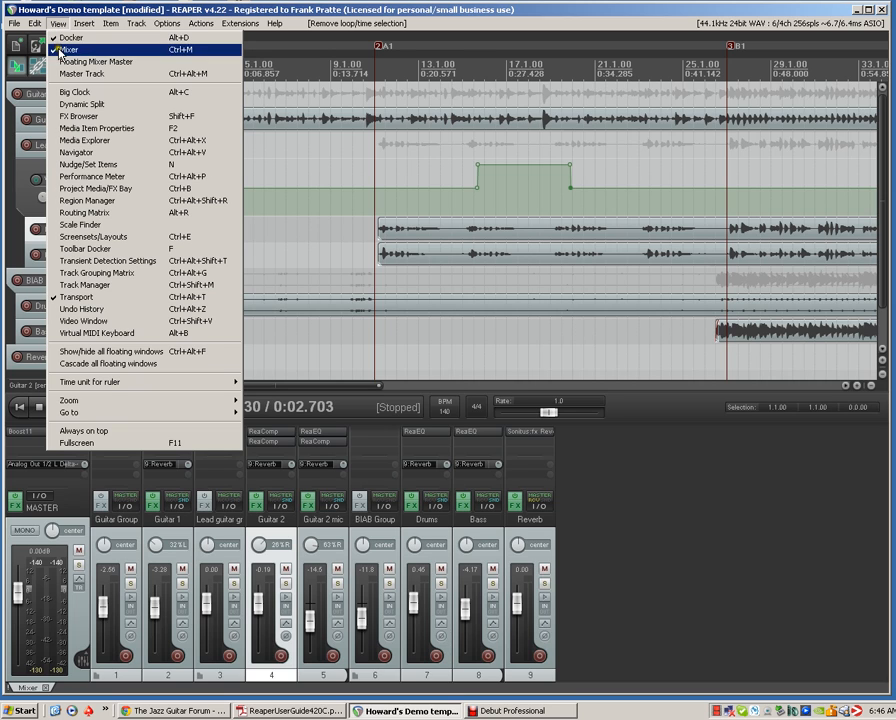
{"action": "left_click", "coordinate": [91, 143]}
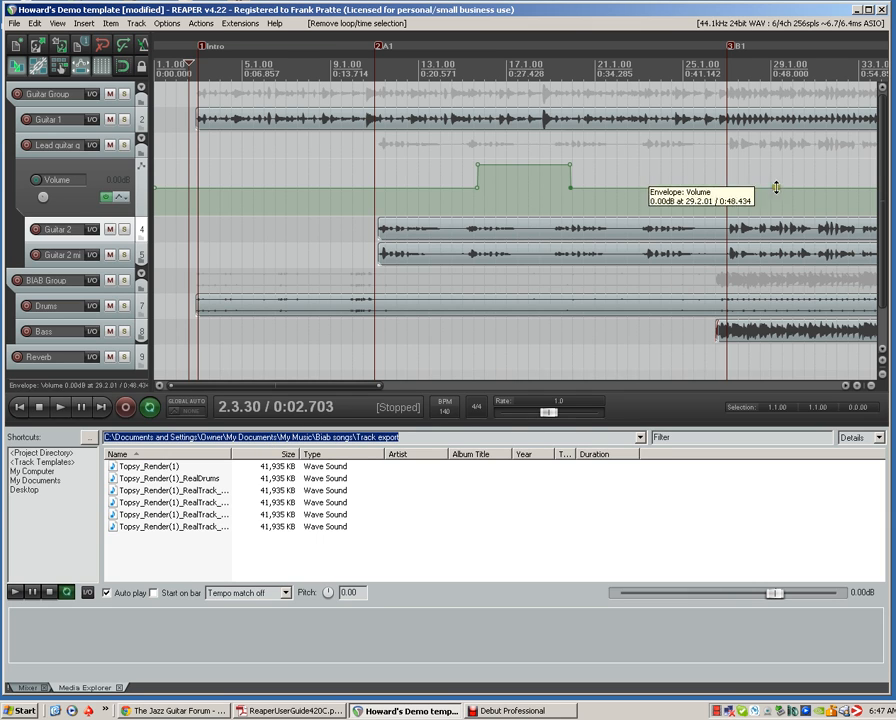
{"action": "left_click_drag", "start_coordinate": [886, 155], "coordinate": [884, 176]}
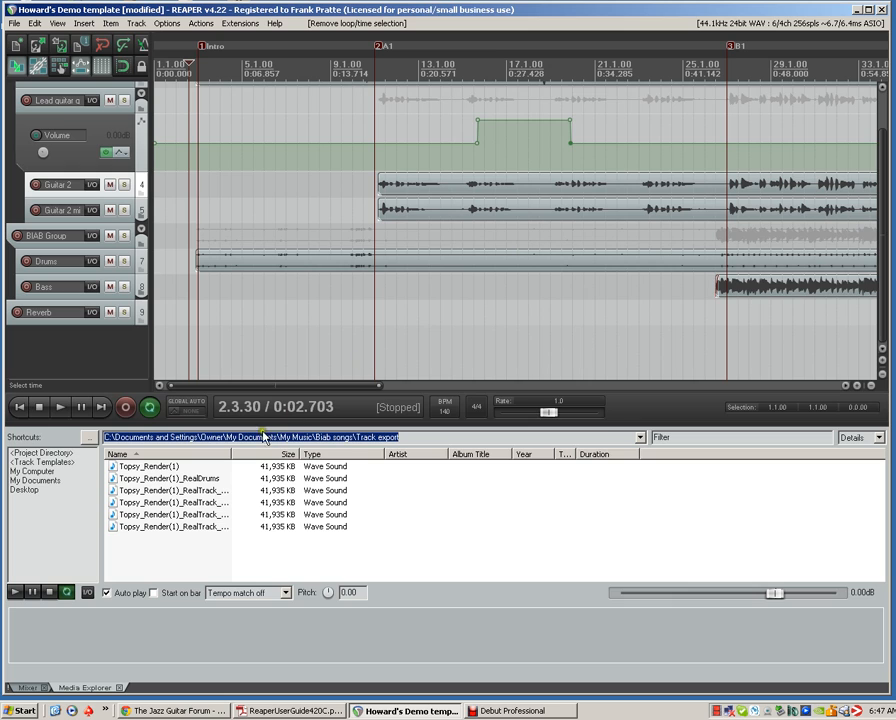
{"action": "left_click_drag", "start_coordinate": [229, 453], "coordinate": [325, 453]}
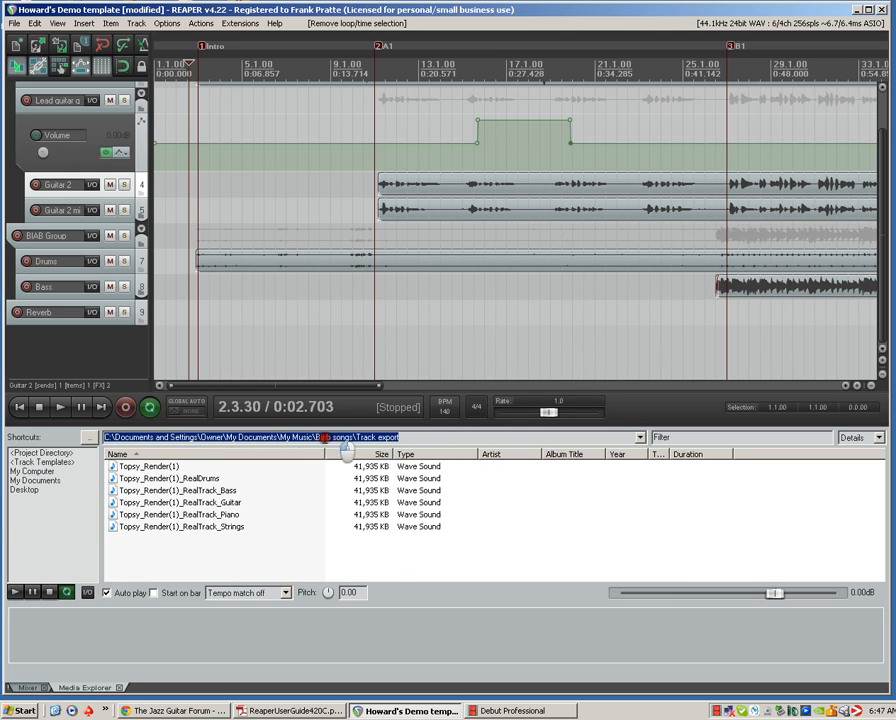
Add Topsy_Render(1)_RealTrack_Piano and Topsy_Render(1)_RealTrack_Guitar as new tracks at the start of the BIAB Group folder, piano first
{"action": "left_click_drag", "start_coordinate": [220, 515], "coordinate": [105, 337]}
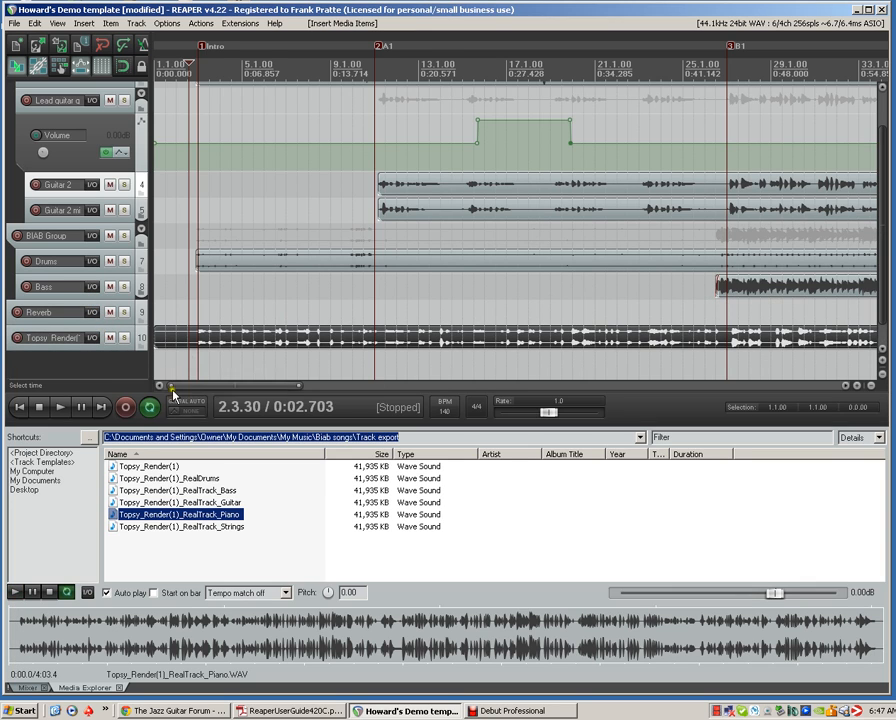
{"action": "left_click_drag", "start_coordinate": [177, 503], "coordinate": [96, 252]}
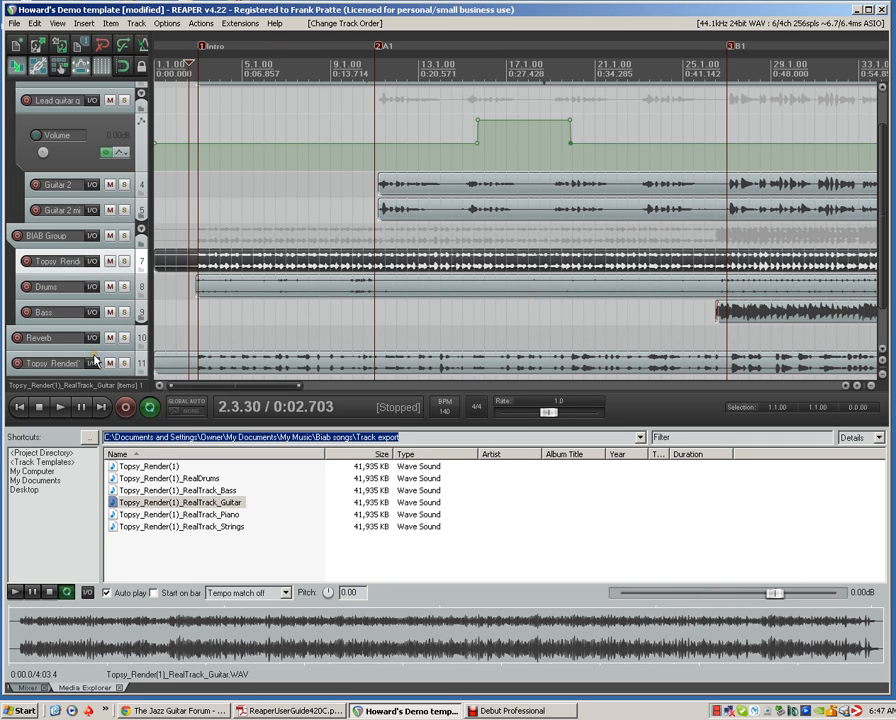
{"action": "left_click_drag", "start_coordinate": [95, 358], "coordinate": [93, 255]}
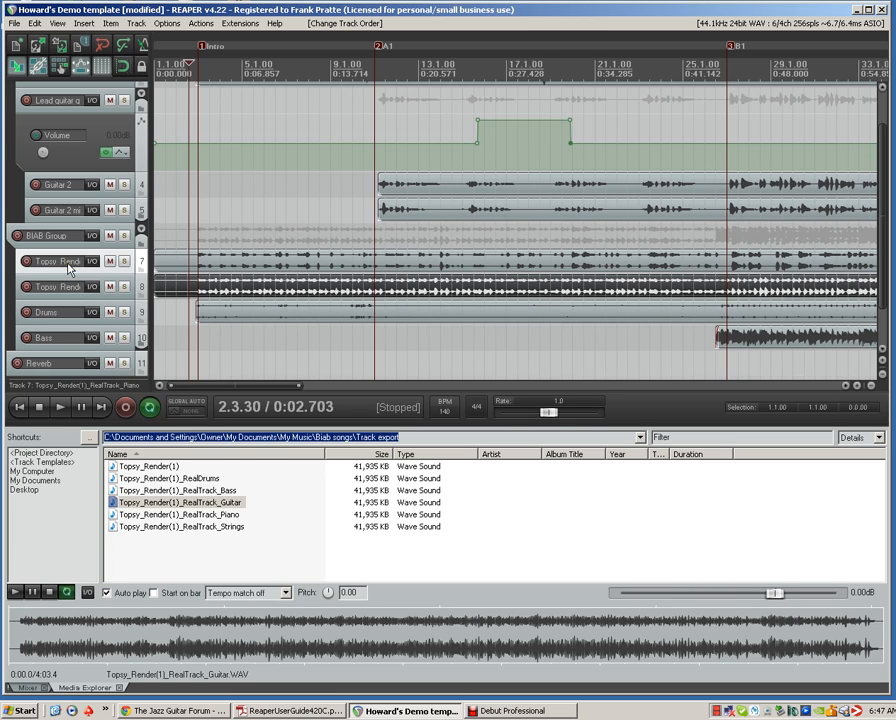
Rename the two imported RealTrack tracks in the BIAB Group as Piano and Guitar
{"action": "double_click", "coordinate": [68, 264]}
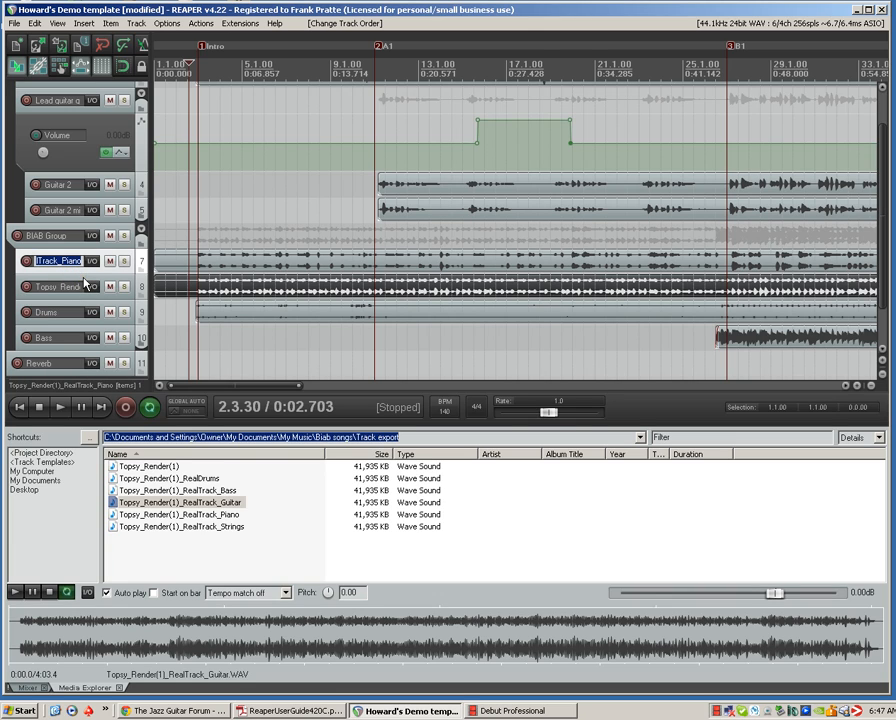
{"action": "type", "text": "P"}
{"action": "key", "text": "Return"}
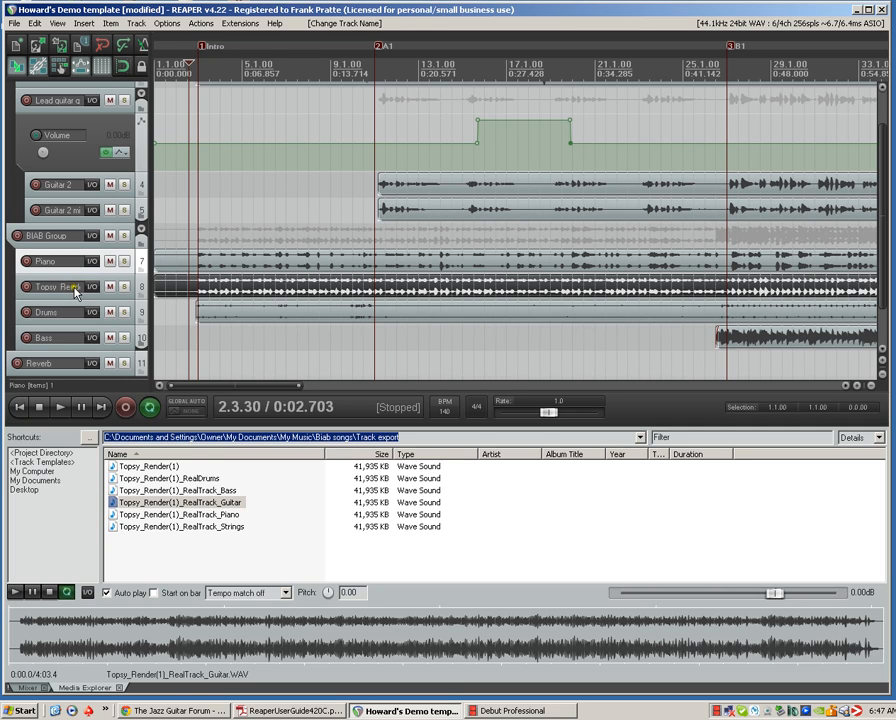
{"action": "double_click", "coordinate": [75, 288]}
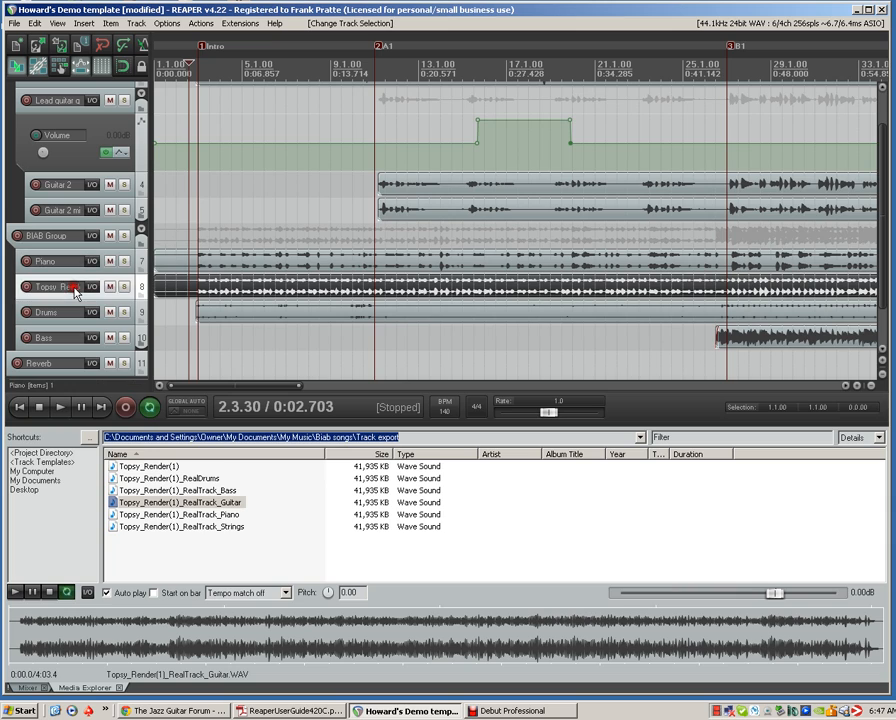
{"action": "type", "text": "Guitar"}
{"action": "key", "text": "Return"}
Bring back the mixer, move Drums and Bass above Piano in the BIAB Group, and make the Guitar 2 track taller
{"action": "left_click", "coordinate": [28, 688]}
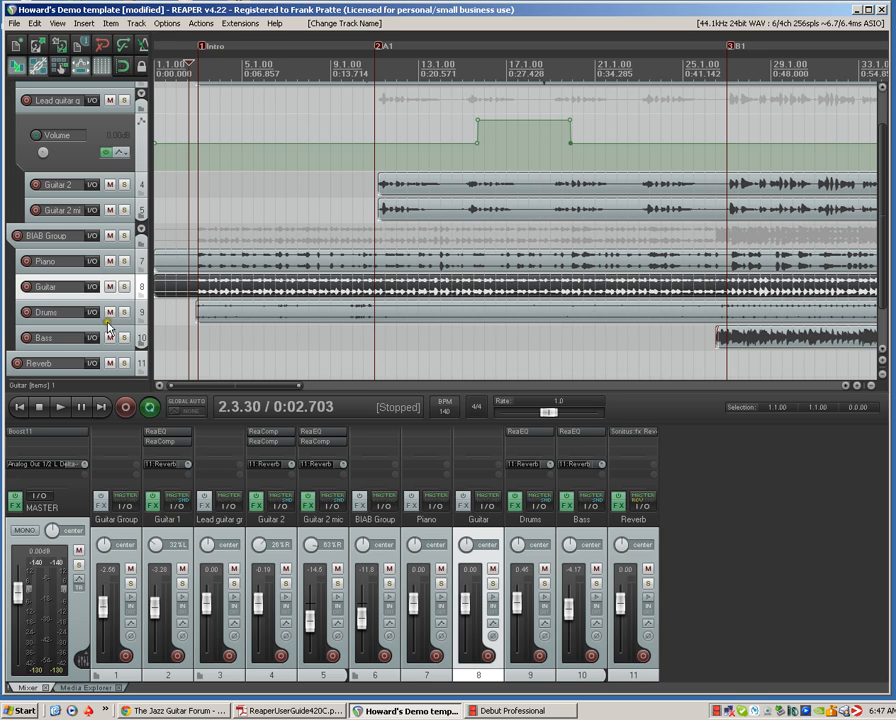
{"action": "left_click_drag", "start_coordinate": [87, 311], "coordinate": [70, 252]}
{"action": "left_click_drag", "start_coordinate": [98, 337], "coordinate": [102, 283]}
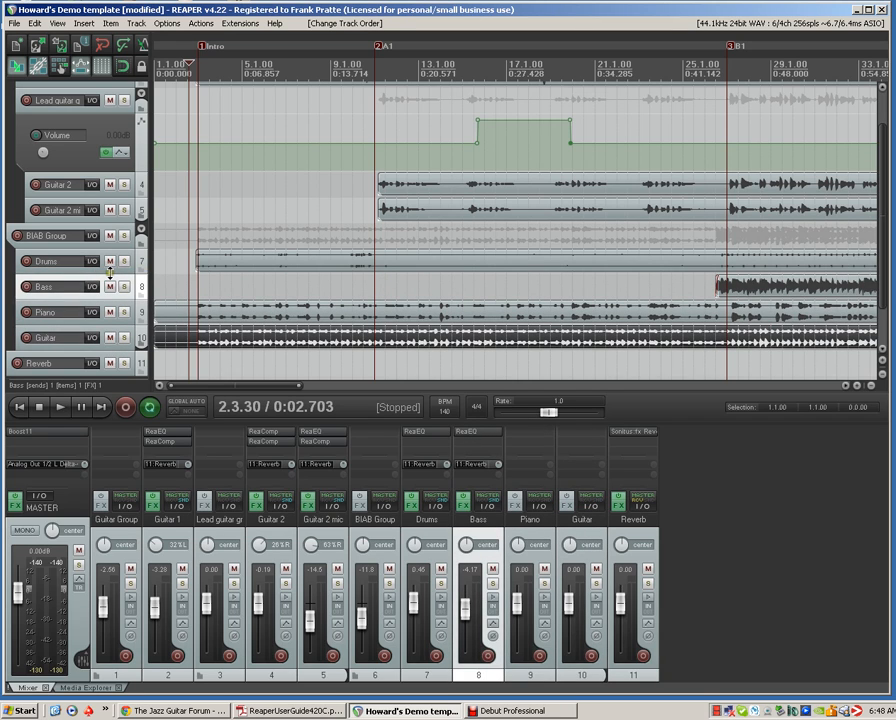
{"action": "left_click", "coordinate": [110, 272]}
{"action": "left_click_drag", "start_coordinate": [108, 197], "coordinate": [119, 226]}
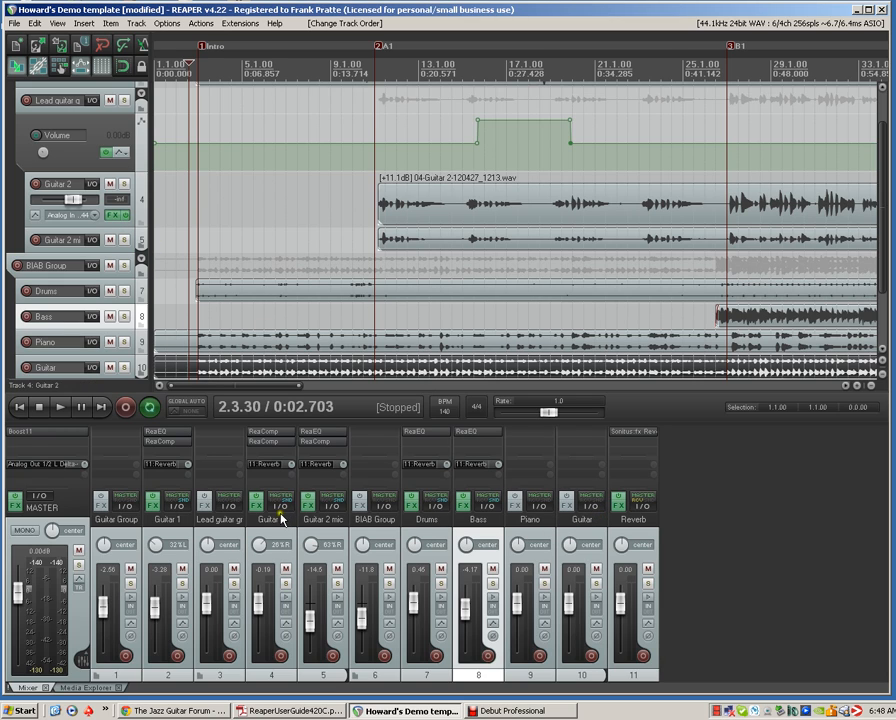
Open Guitar 1's effects chain and place ReaEQ after ReaComp
{"action": "left_click", "coordinate": [154, 505]}
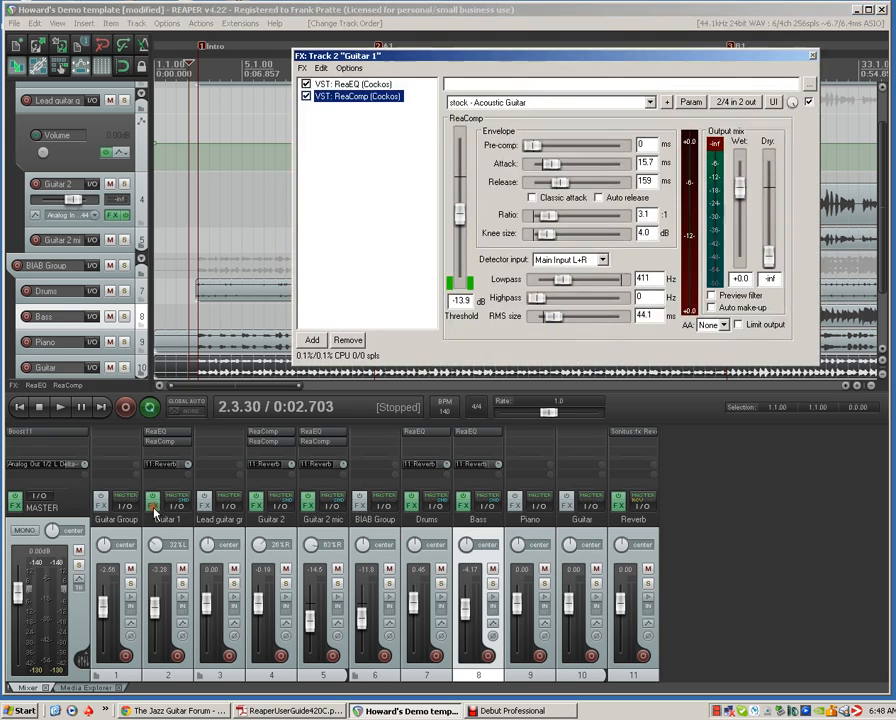
{"action": "left_click", "coordinate": [369, 85]}
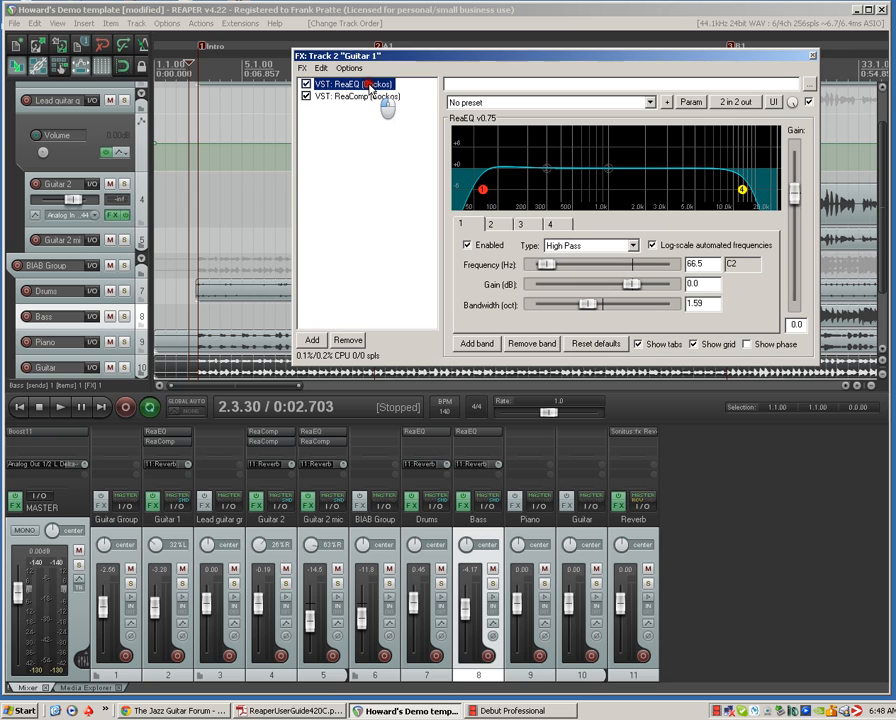
{"action": "left_click_drag", "start_coordinate": [369, 85], "coordinate": [416, 110]}
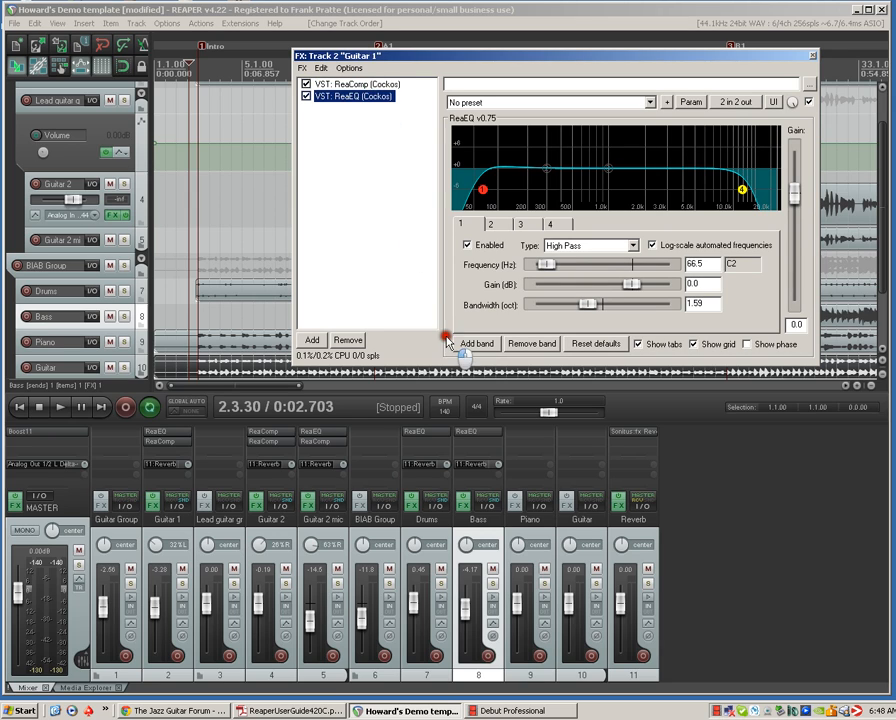
Copy Guitar 1's ReaEQ and its Reverb send to the Piano and Guitar tracks, closing the effects windows
{"action": "left_click", "coordinate": [516, 506]}
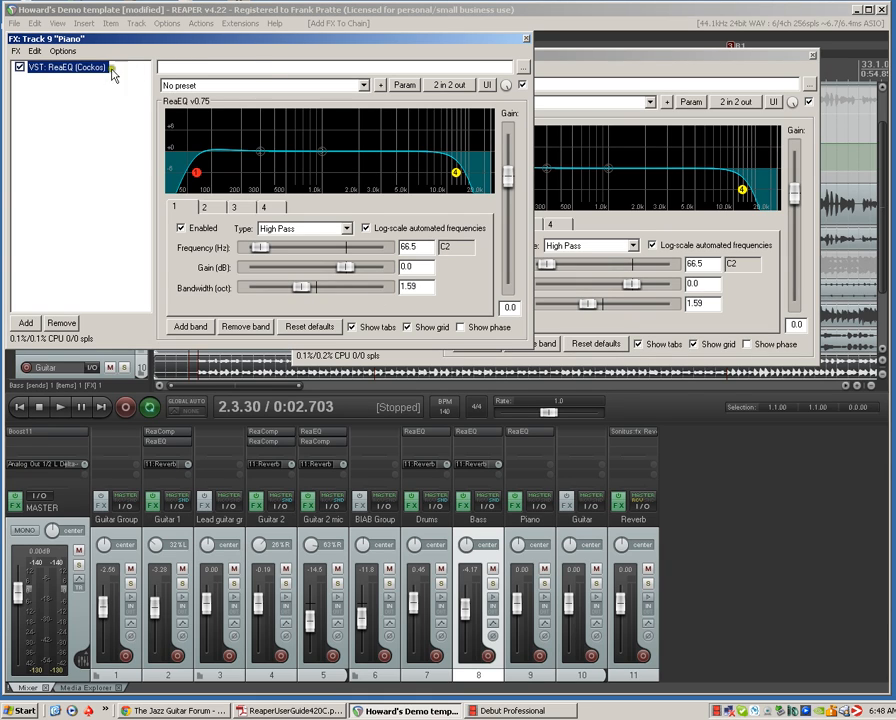
{"action": "left_click", "coordinate": [566, 505]}
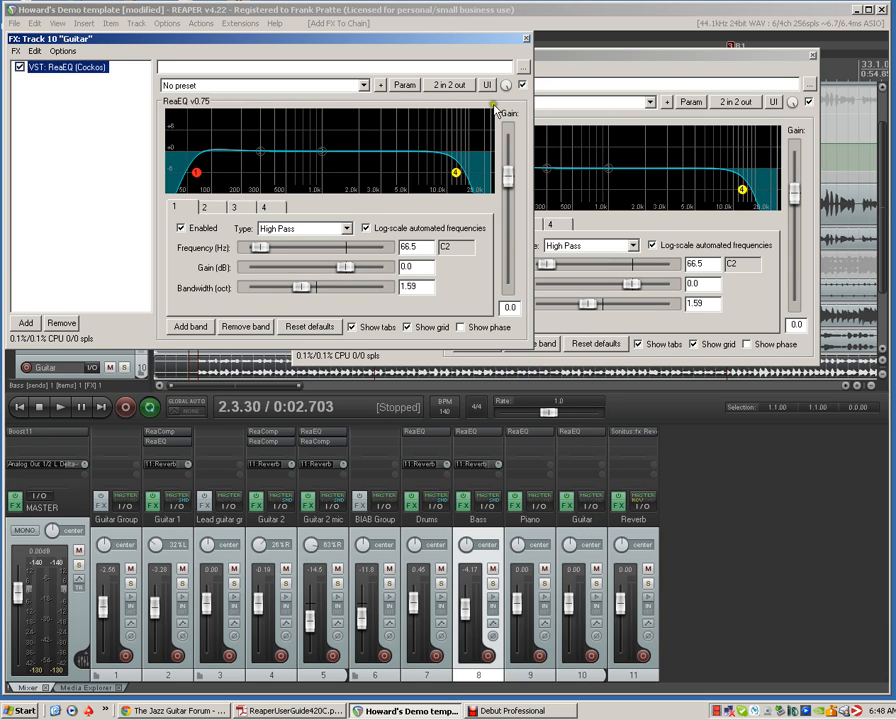
{"action": "left_click", "coordinate": [527, 39]}
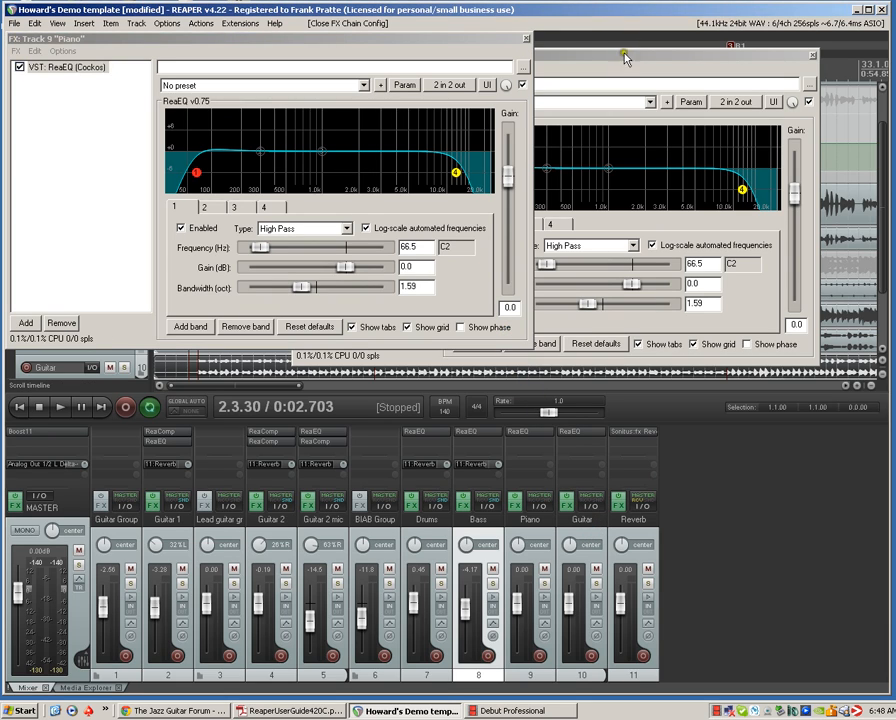
{"action": "left_click", "coordinate": [527, 40]}
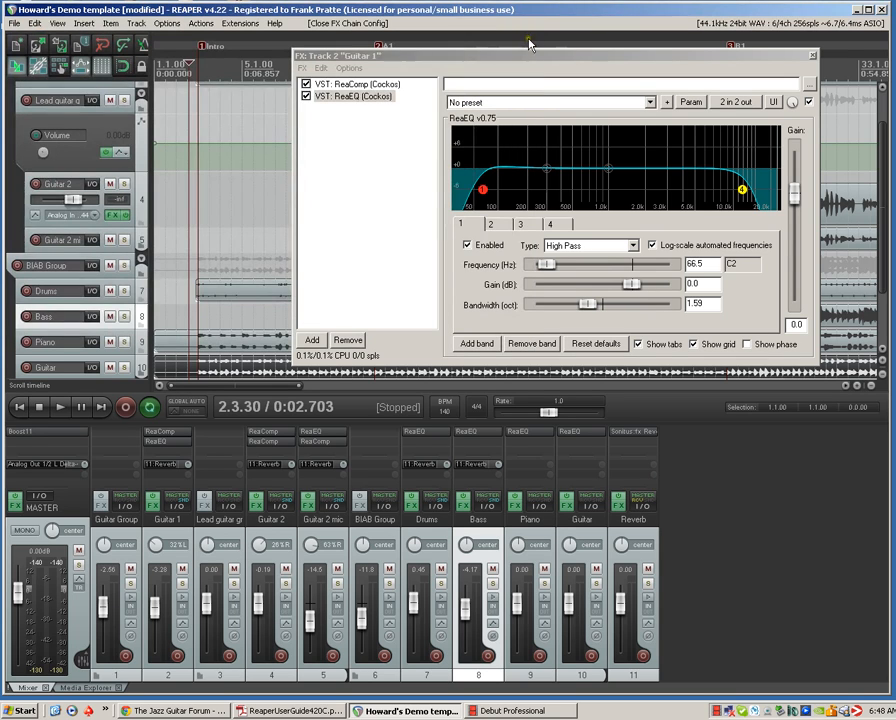
{"action": "left_click", "coordinate": [813, 57]}
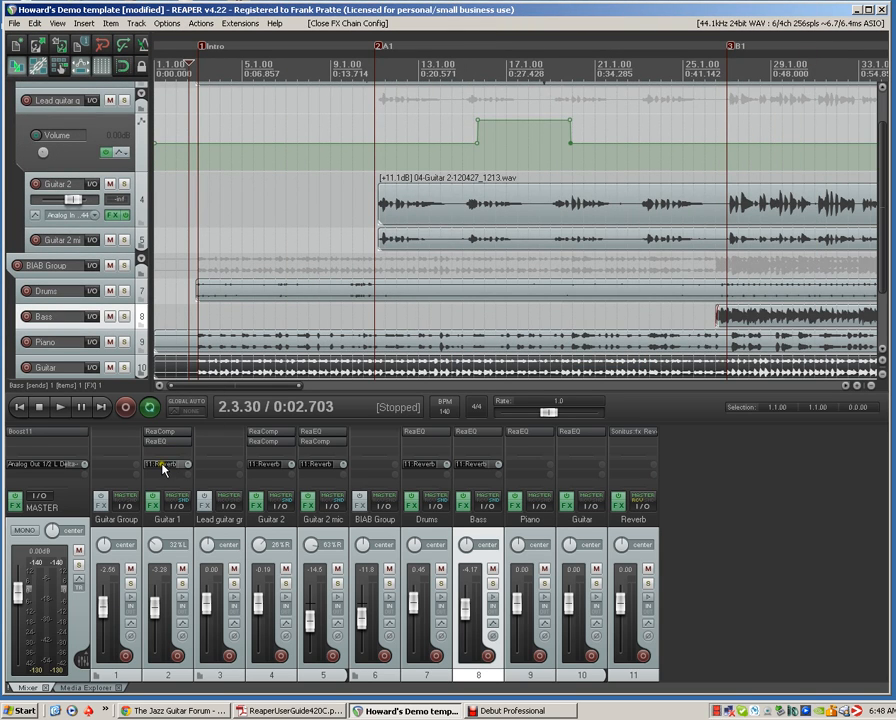
{"action": "left_click_drag", "start_coordinate": [163, 467], "coordinate": [530, 462]}
{"action": "left_click_drag", "start_coordinate": [164, 466], "coordinate": [576, 469]}
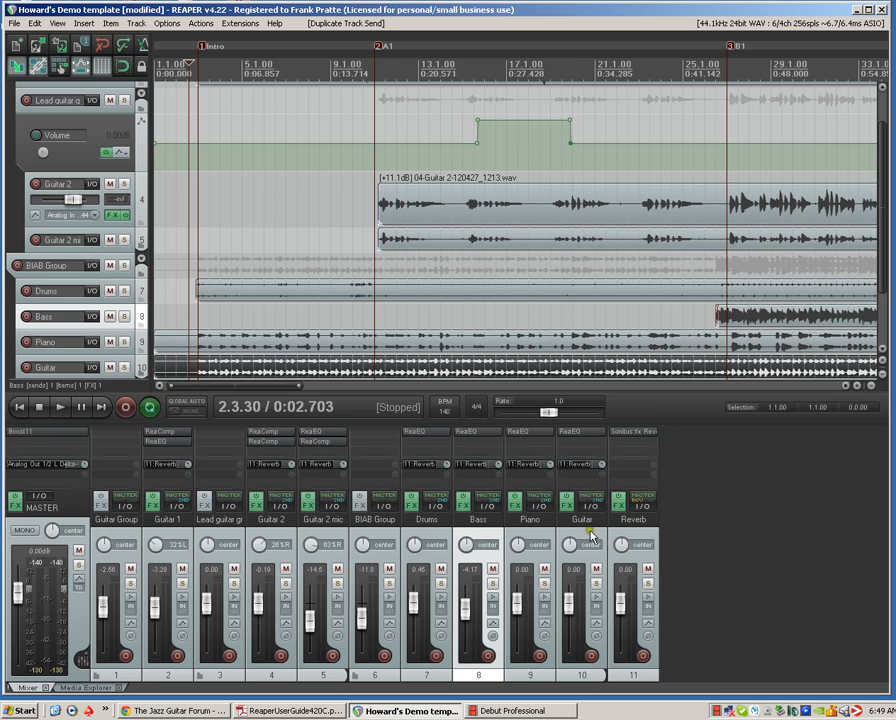
Reset the volume faders of Bass, Drums, Guitar 1, Guitar 2 and Guitar 2 mic to 0.00 dB
{"action": "double_click", "coordinate": [471, 610]}
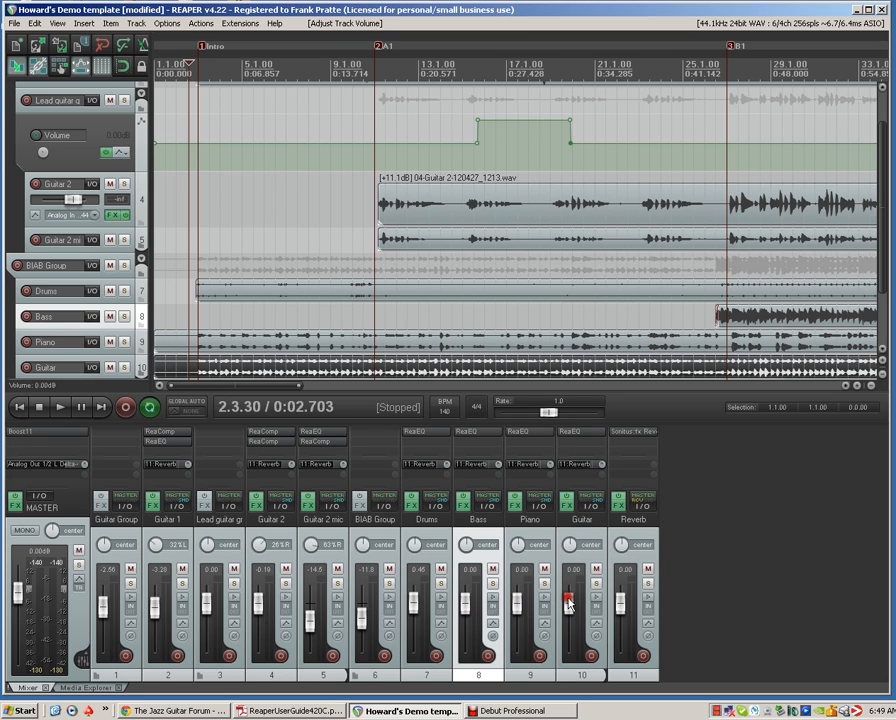
{"action": "double_click", "coordinate": [413, 603]}
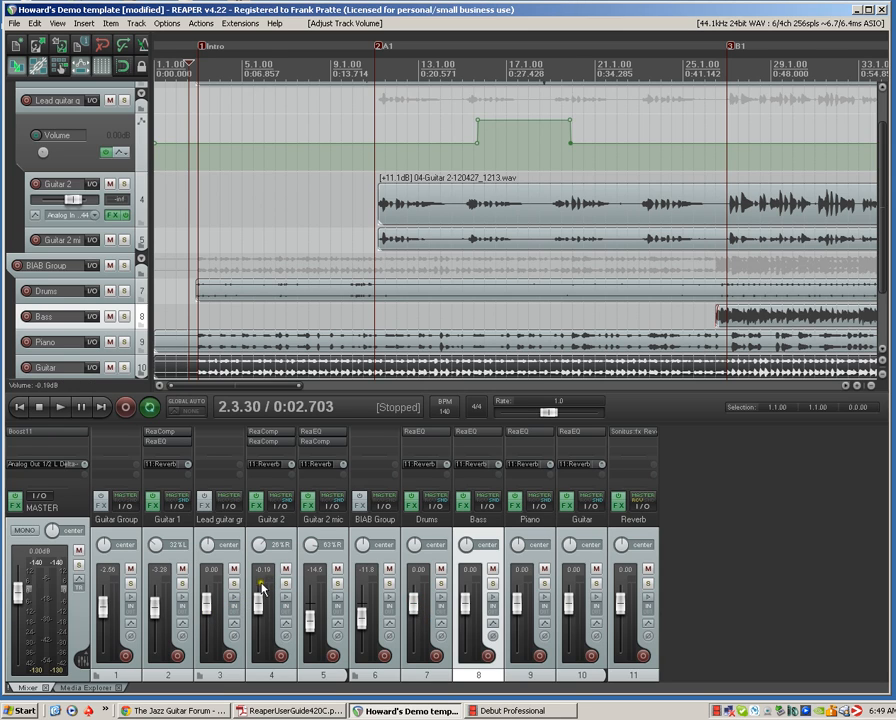
{"action": "double_click", "coordinate": [155, 604]}
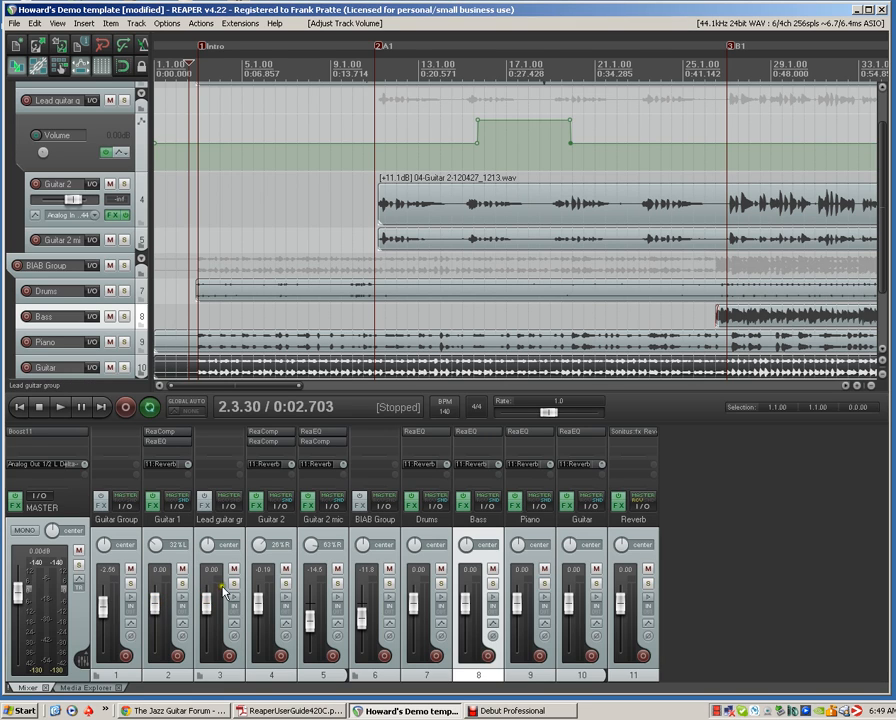
{"action": "double_click", "coordinate": [262, 603]}
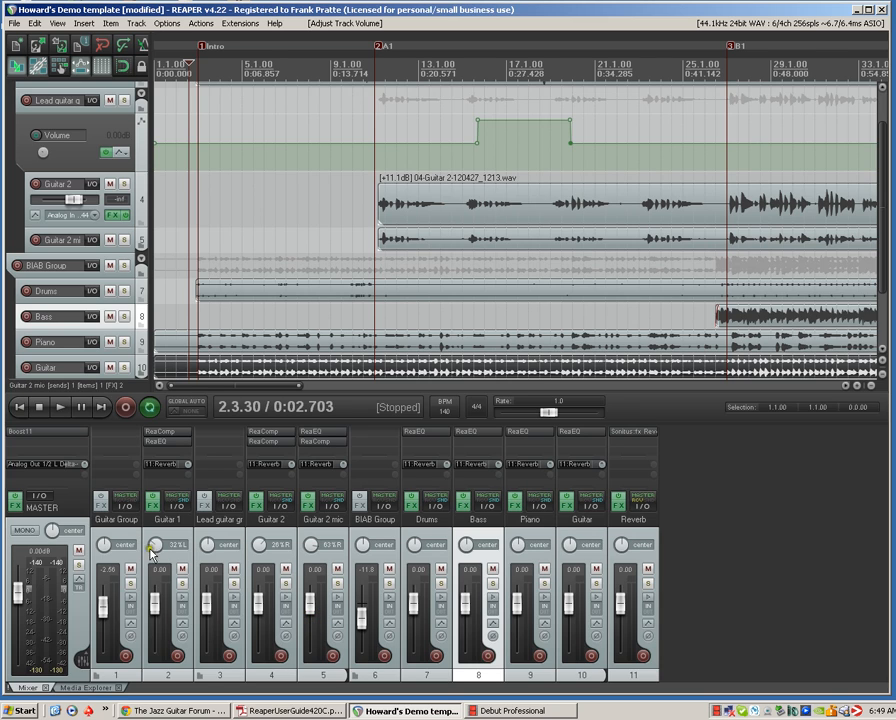
Rename the Guitar 1 track as Guitar Rhythm
{"action": "double_click", "coordinate": [176, 518]}
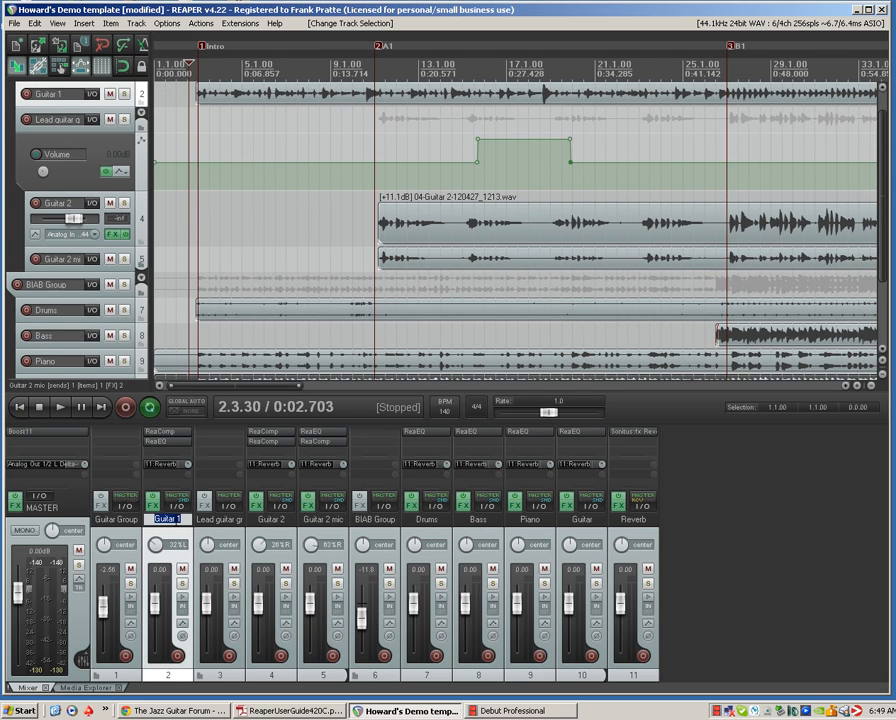
{"action": "type", "text": "Guitar Rhythm"}
{"action": "key", "text": "Return"}
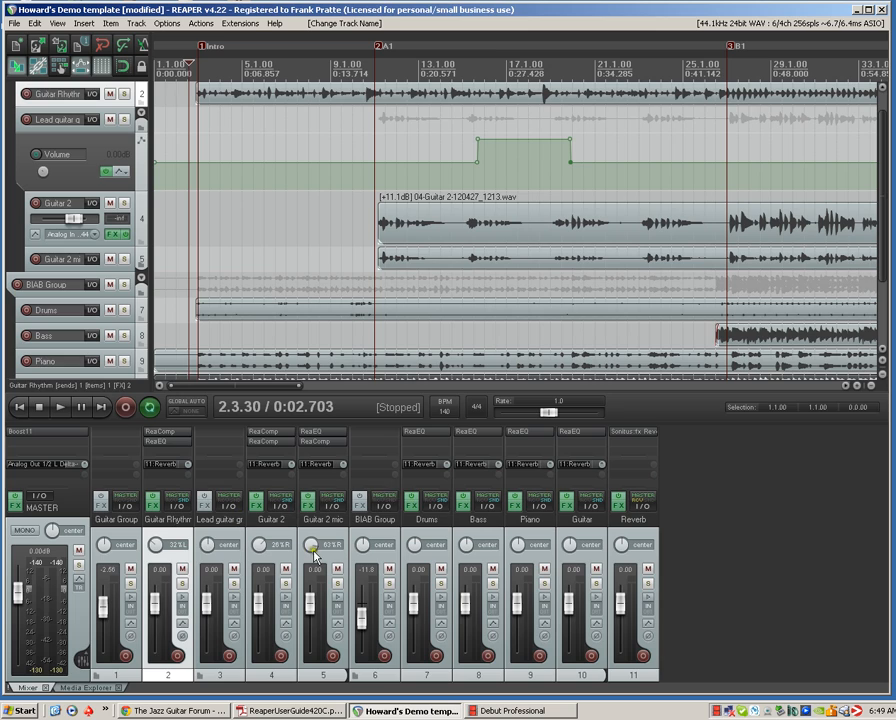
Rename the Guitar 2 track as Lead Guitar
{"action": "left_click", "coordinate": [266, 525]}
{"action": "double_click", "coordinate": [267, 523]}
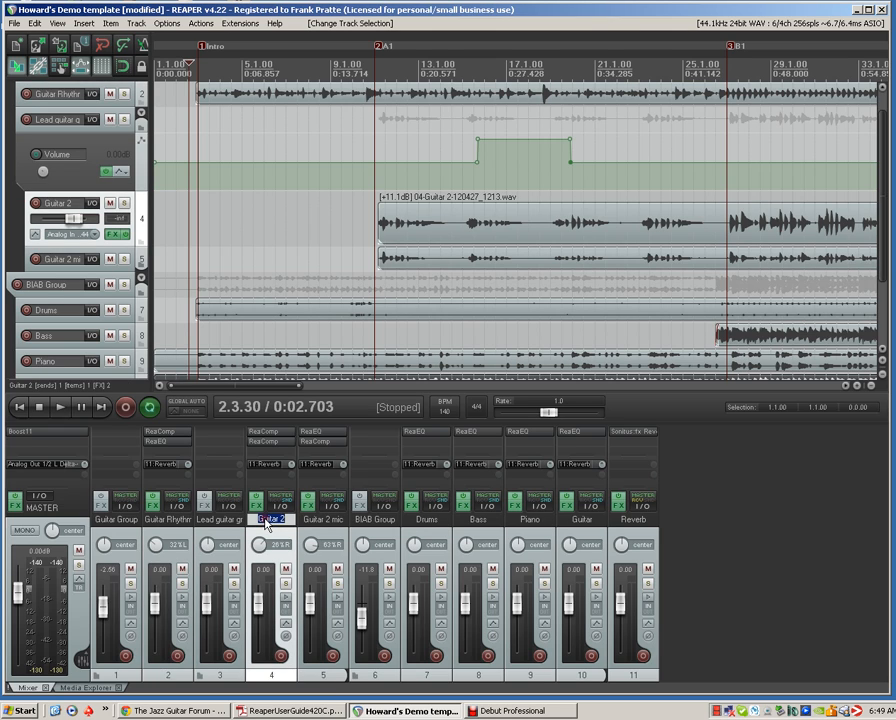
{"action": "key", "text": "BackSpace"}
{"action": "type", "text": "Lead Gu"}
{"action": "key", "text": "Return"}
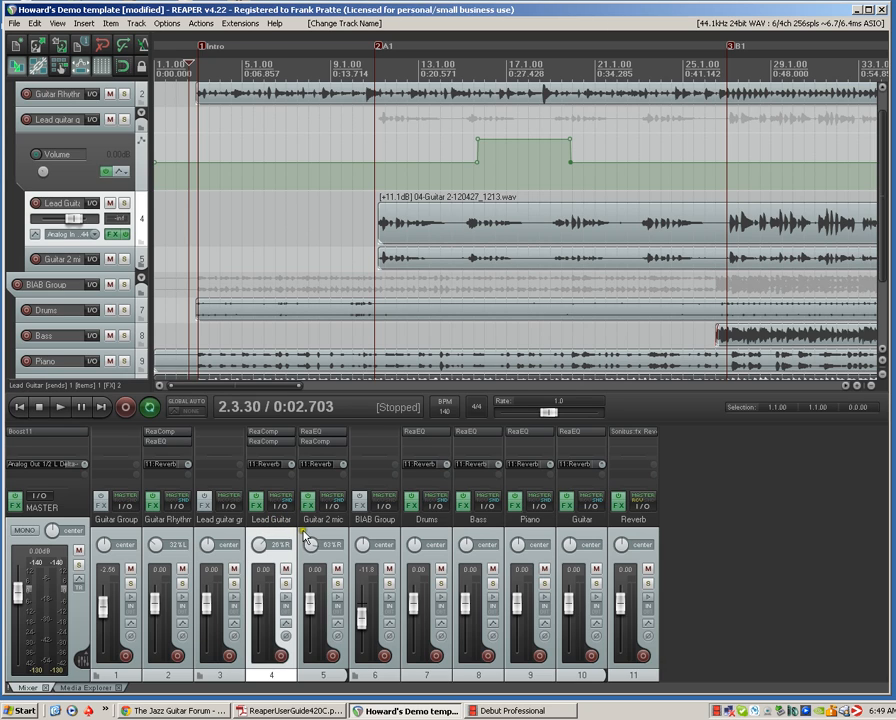
Delete the Guitar 2 mic track from the lead guitar group
{"action": "left_click", "coordinate": [305, 538]}
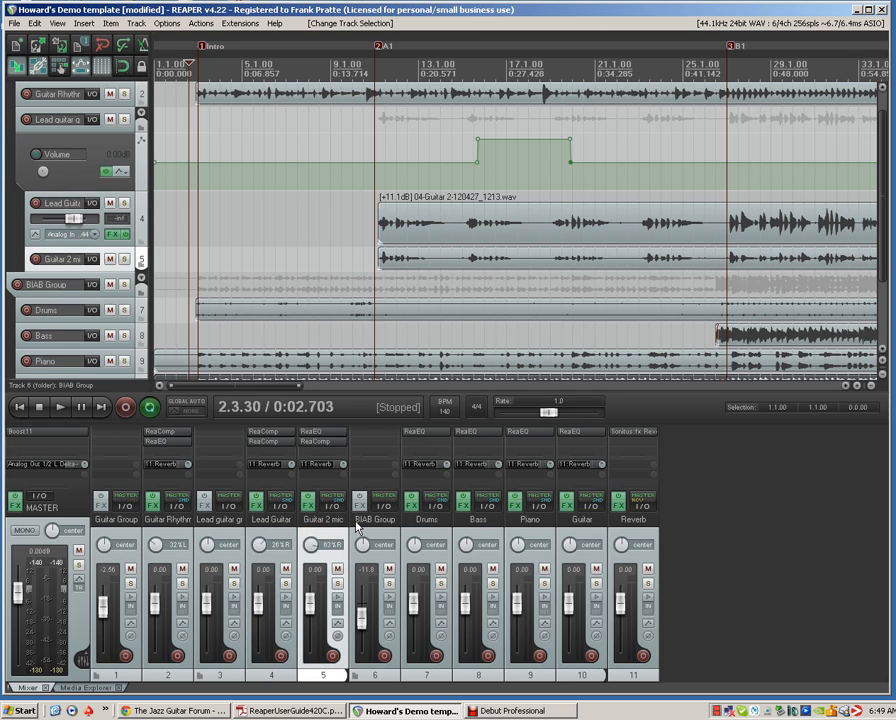
{"action": "key", "text": "Delete"}
{"action": "left_click", "coordinate": [424, 381]}
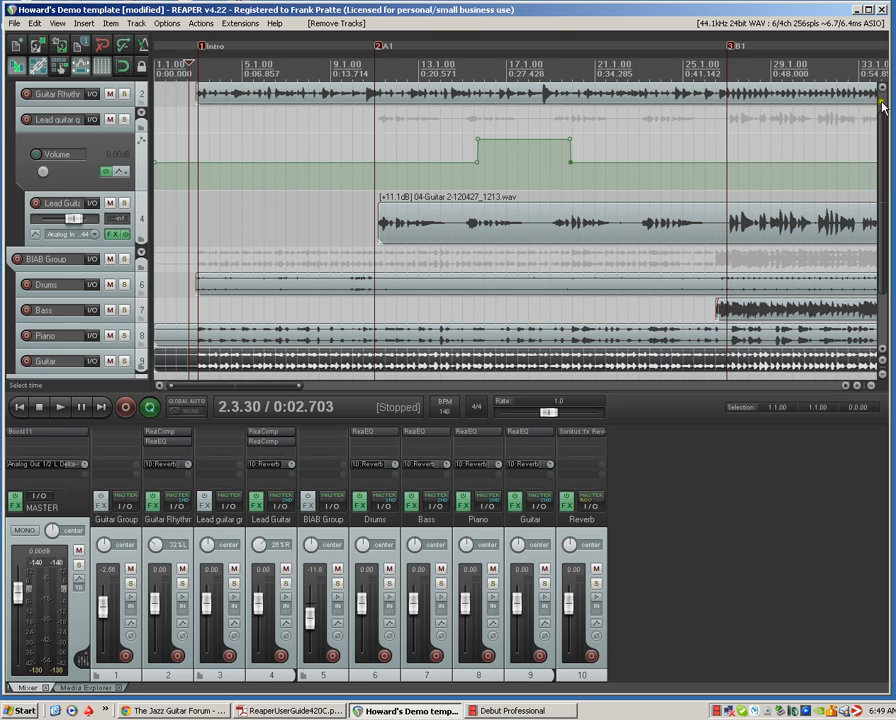
{"action": "scroll", "coordinate": [882, 95], "scroll_direction": "up", "scroll_amount": 2}
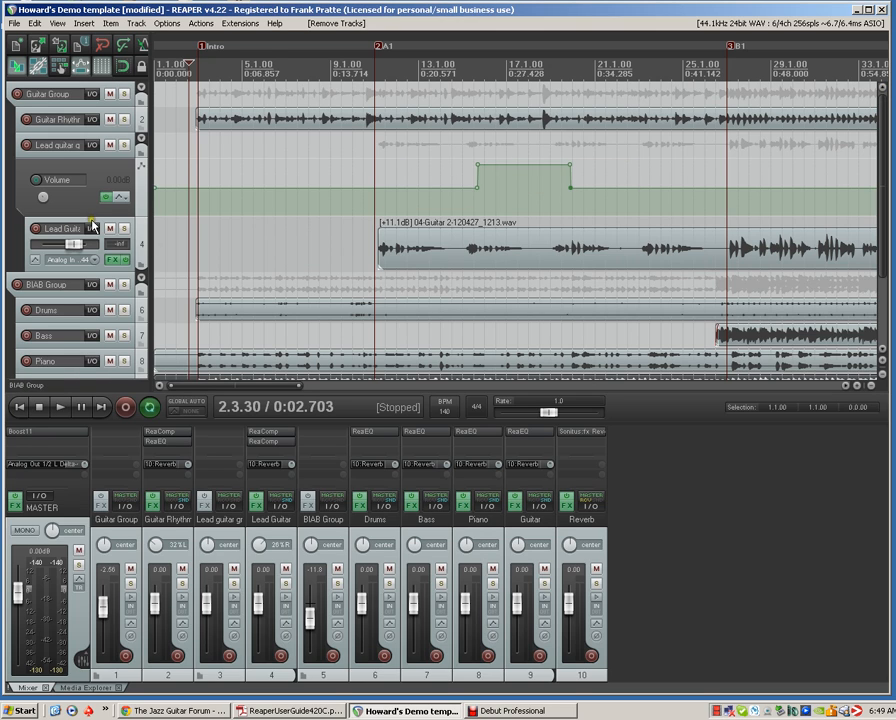
Move the Lead Guitar track above the lead guitar group so it sits directly in Guitar Group, and delete the emptied lead guitar group track
{"action": "left_click_drag", "start_coordinate": [91, 226], "coordinate": [90, 131]}
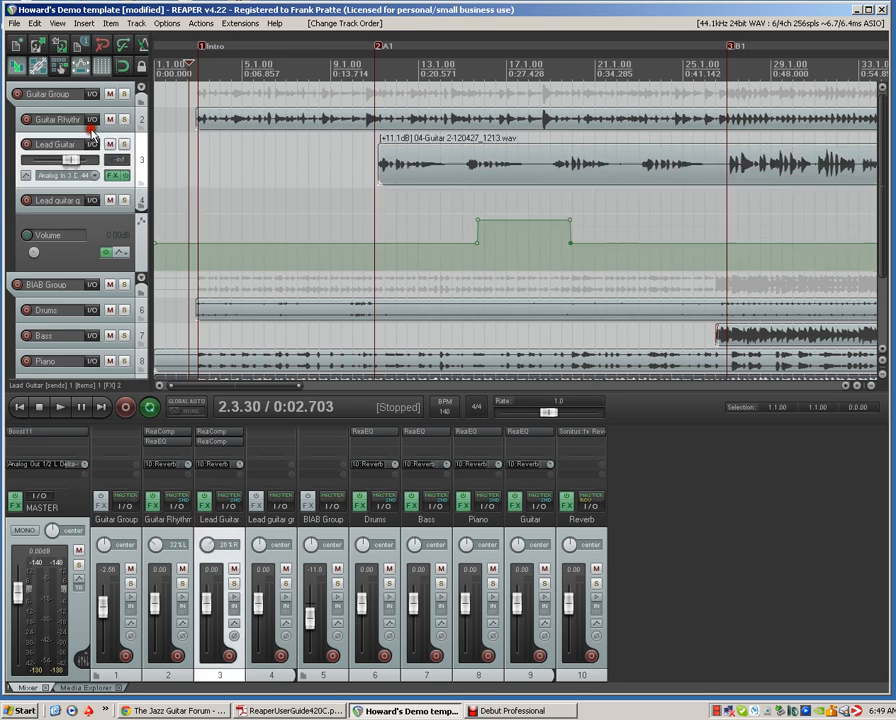
{"action": "left_click", "coordinate": [19, 199]}
{"action": "key", "text": "Delete"}
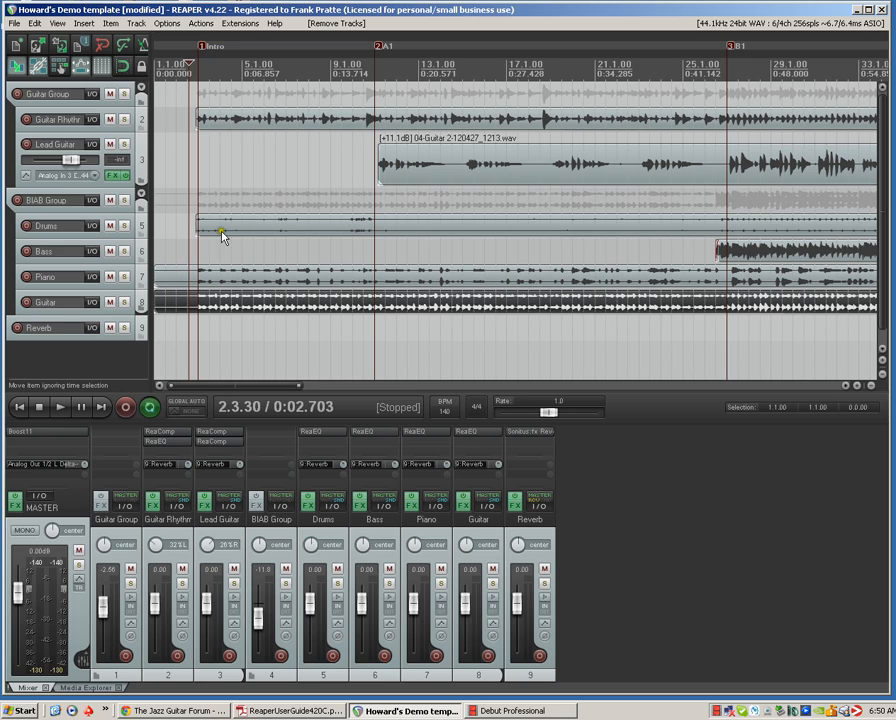
Select the media items on the Guitar Rhythm, Lead Guitar, Drums, Bass, Piano and Guitar tracks and delete them all
{"action": "left_click", "coordinate": [233, 124]}
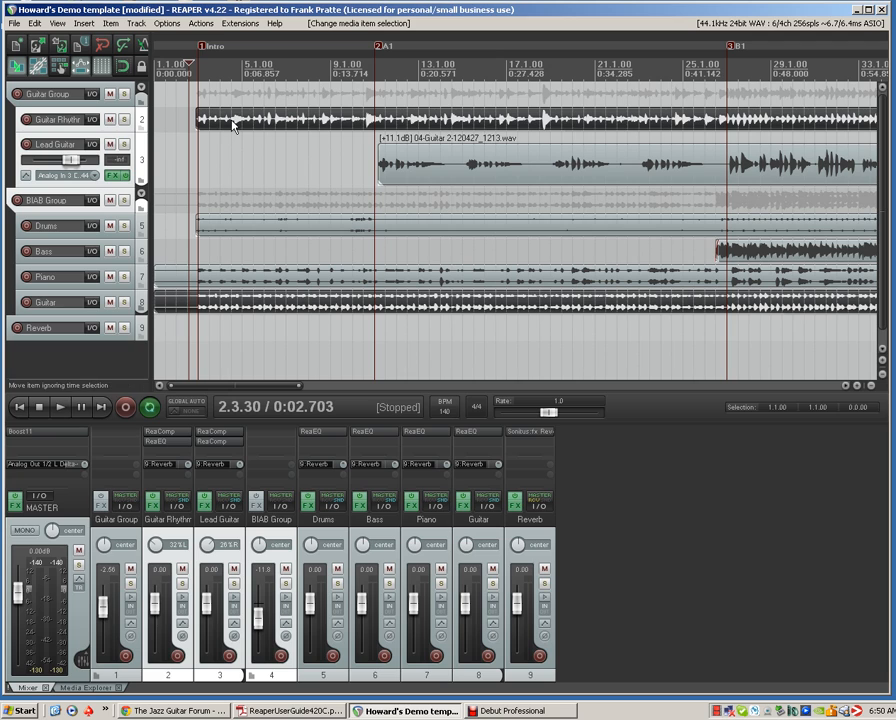
{"action": "left_click", "coordinate": [175, 280], "text": "ctrl"}
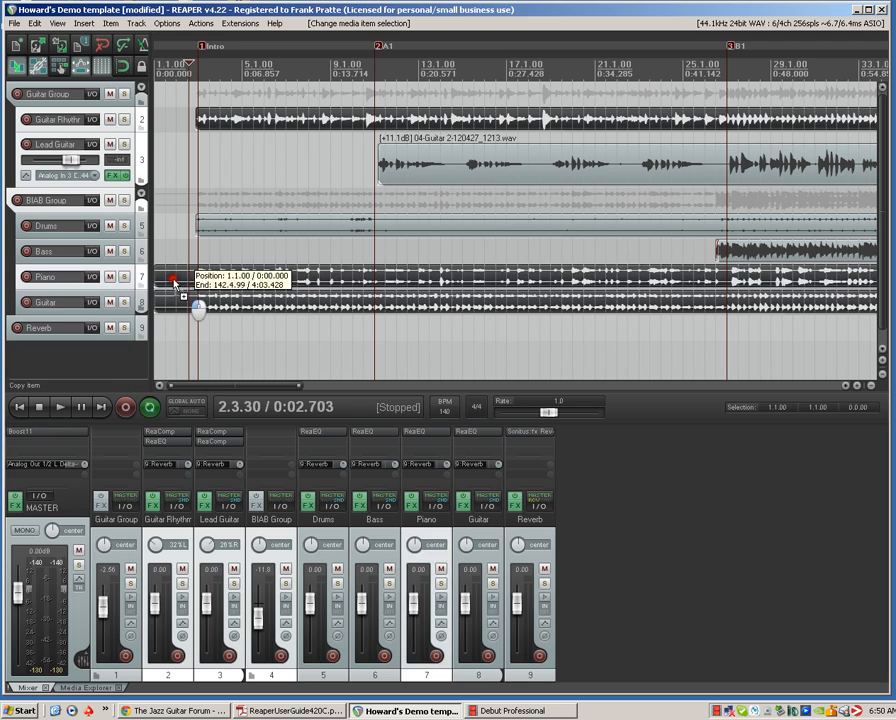
{"action": "left_click", "coordinate": [268, 228], "text": "ctrl"}
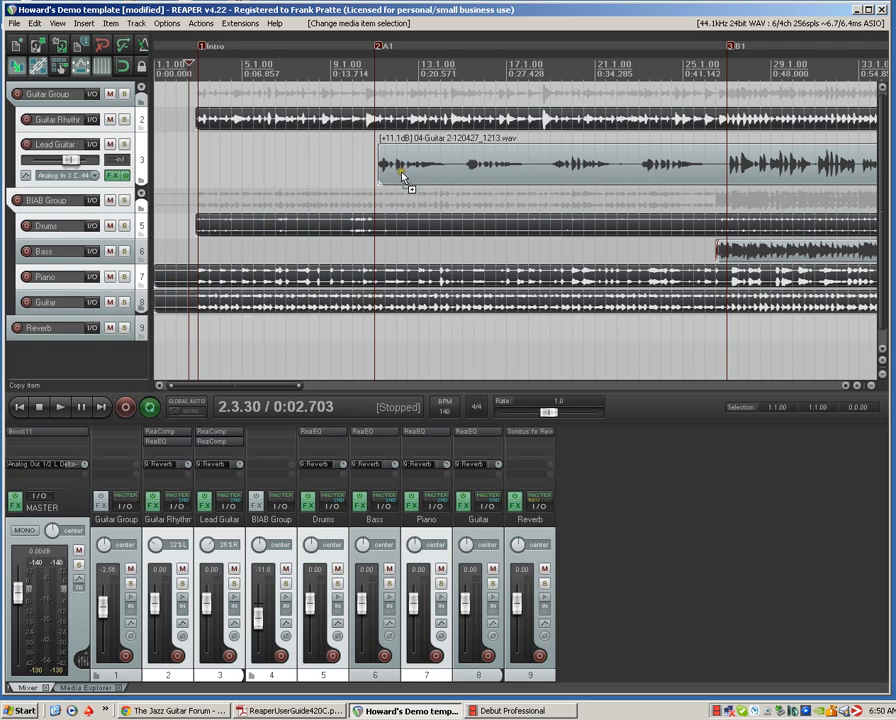
{"action": "left_click", "coordinate": [406, 176], "text": "ctrl"}
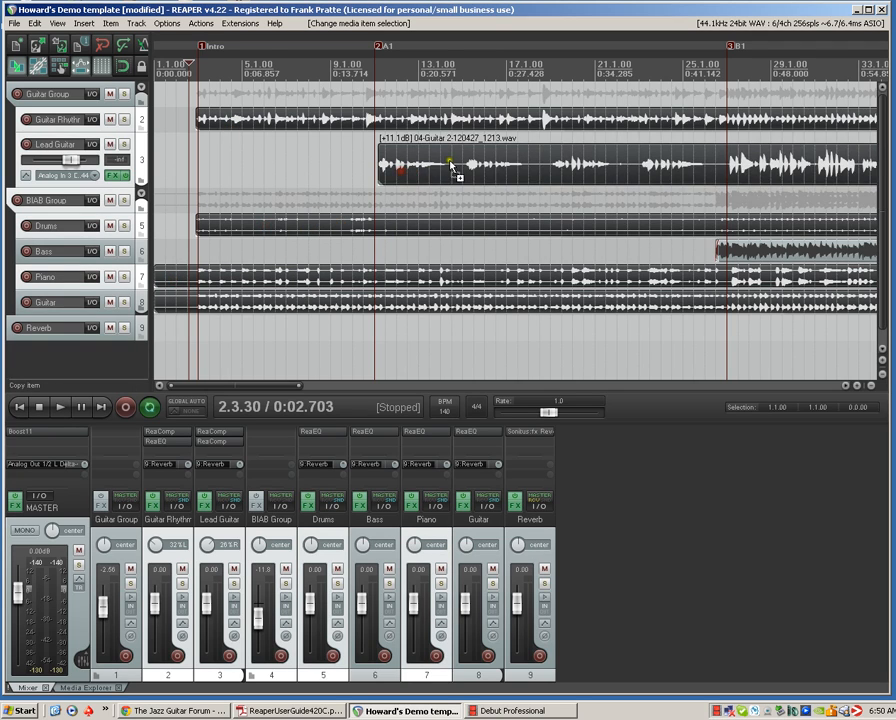
{"action": "left_click", "coordinate": [735, 258], "text": "ctrl"}
{"action": "key", "text": "Delete"}
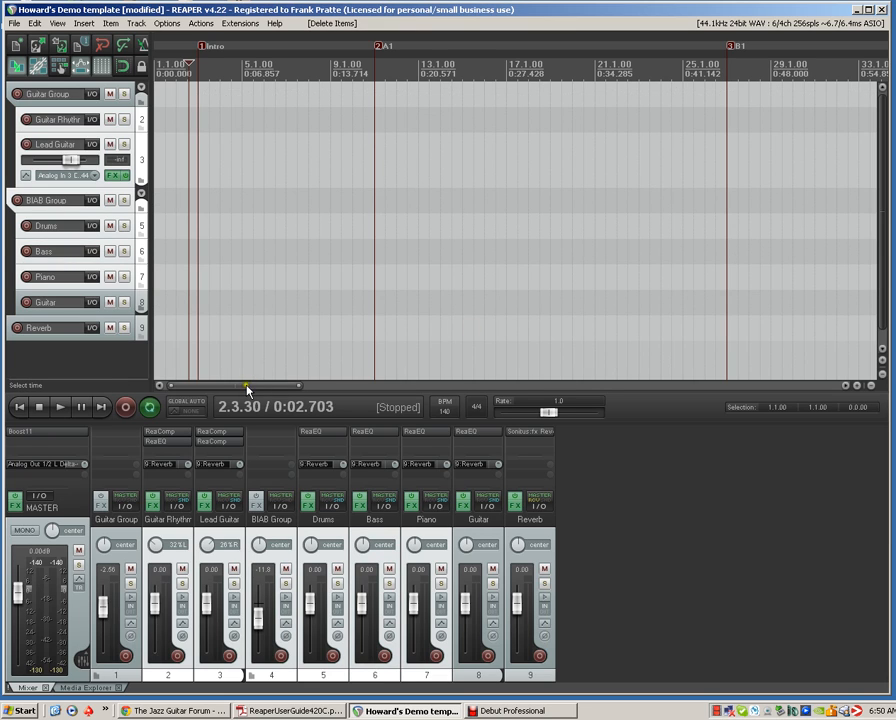
Make a time selection from about 2.4.20 to 92.4.61, spanning the song's markers, and remove all markers within it
{"action": "left_click_drag", "start_coordinate": [246, 386], "coordinate": [218, 410]}
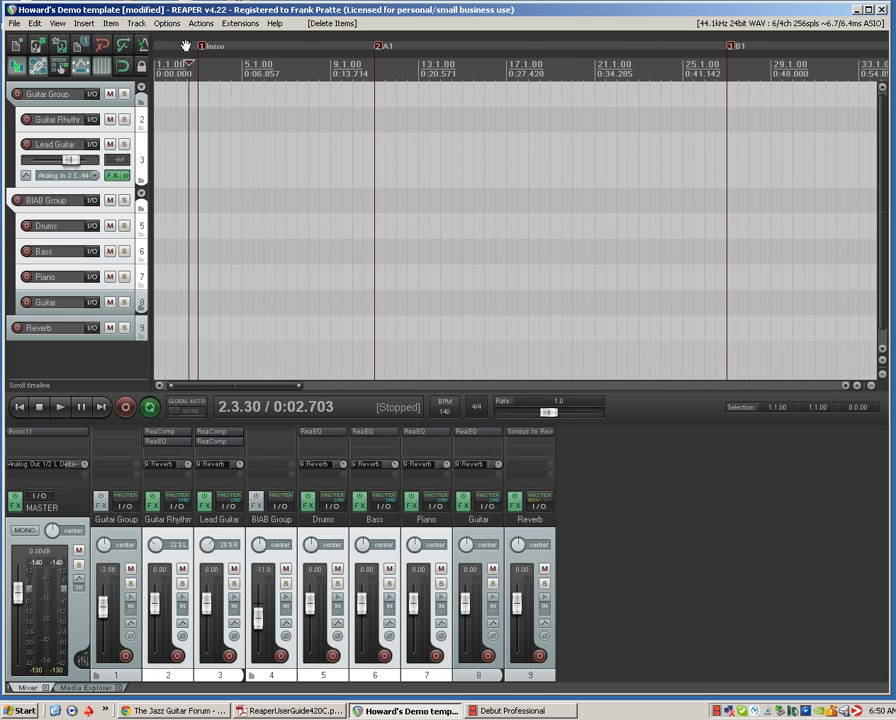
{"action": "left_click_drag", "start_coordinate": [192, 70], "coordinate": [333, 79]}
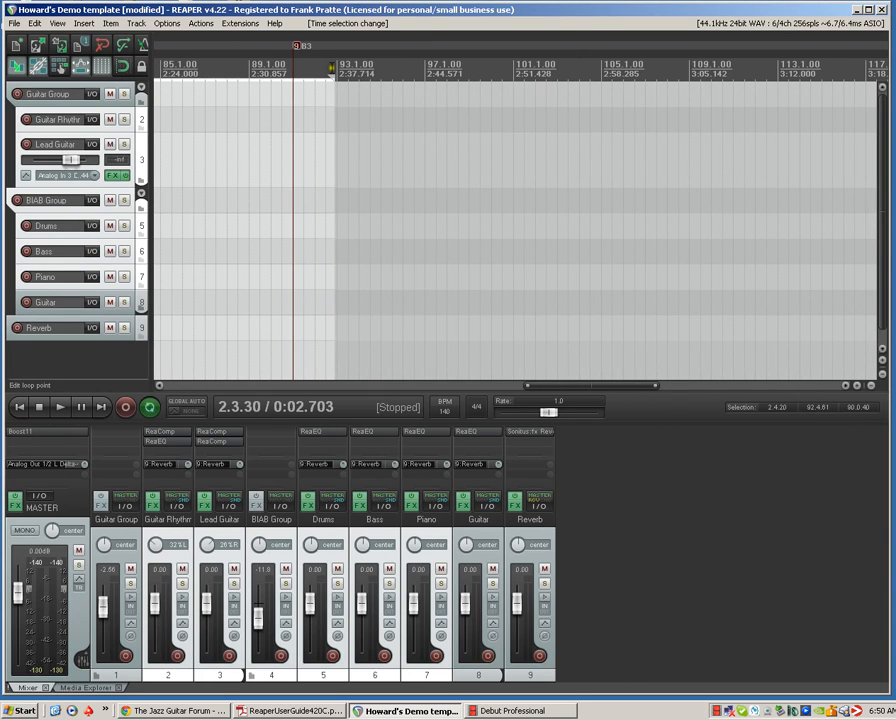
{"action": "right_click", "coordinate": [333, 66]}
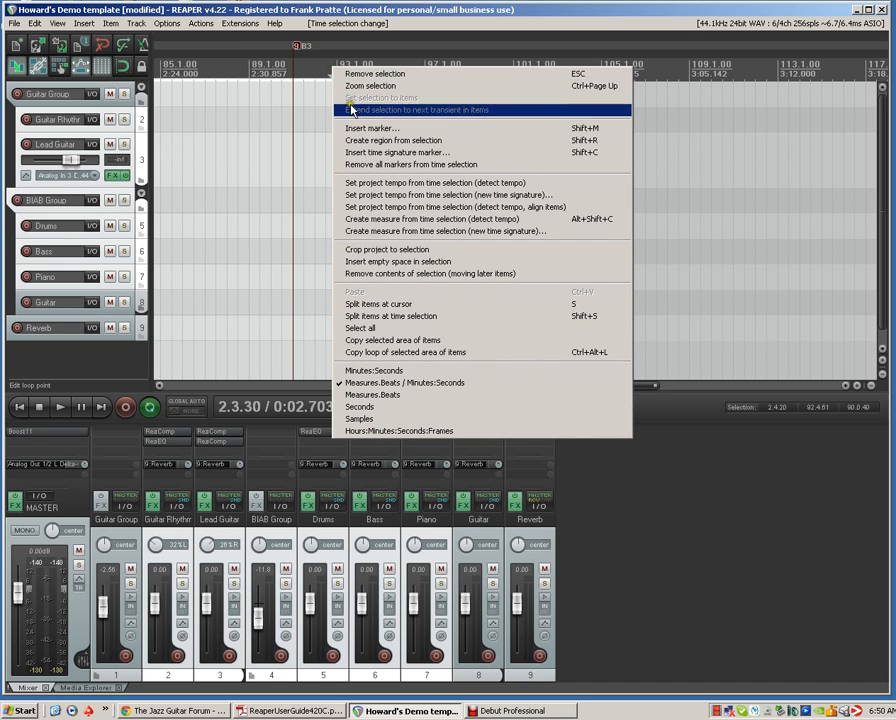
{"action": "left_click", "coordinate": [392, 164]}
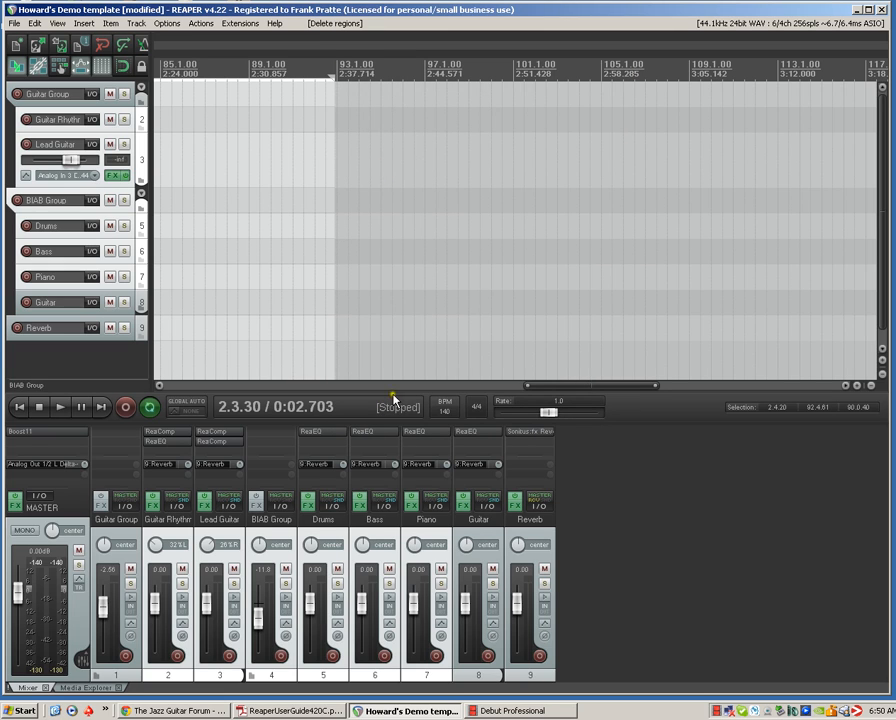
Clear the time selection and return the edit cursor to the start of the project
{"action": "right_click", "coordinate": [222, 70]}
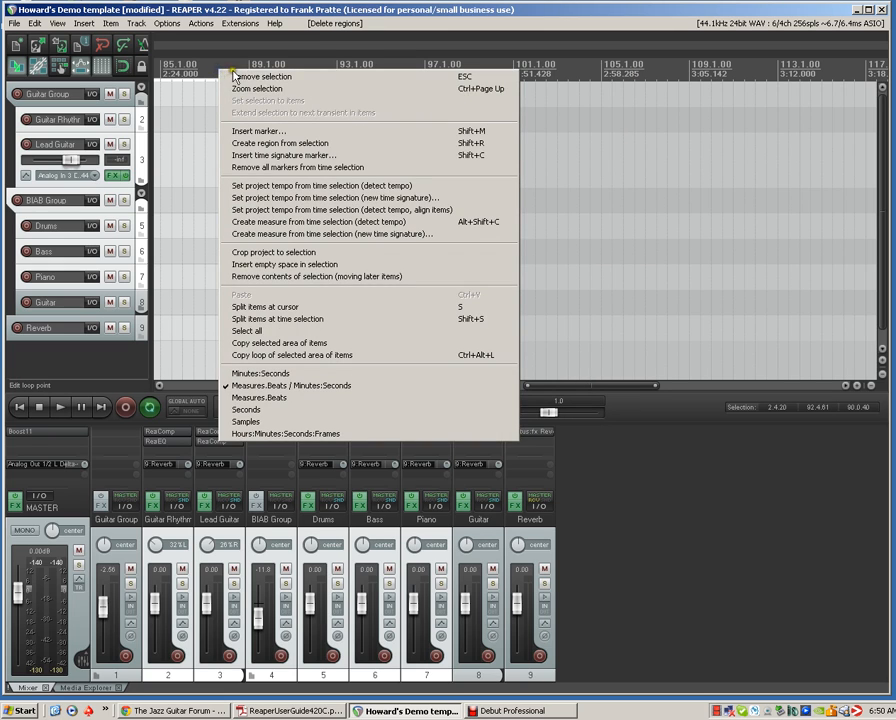
{"action": "left_click", "coordinate": [238, 77]}
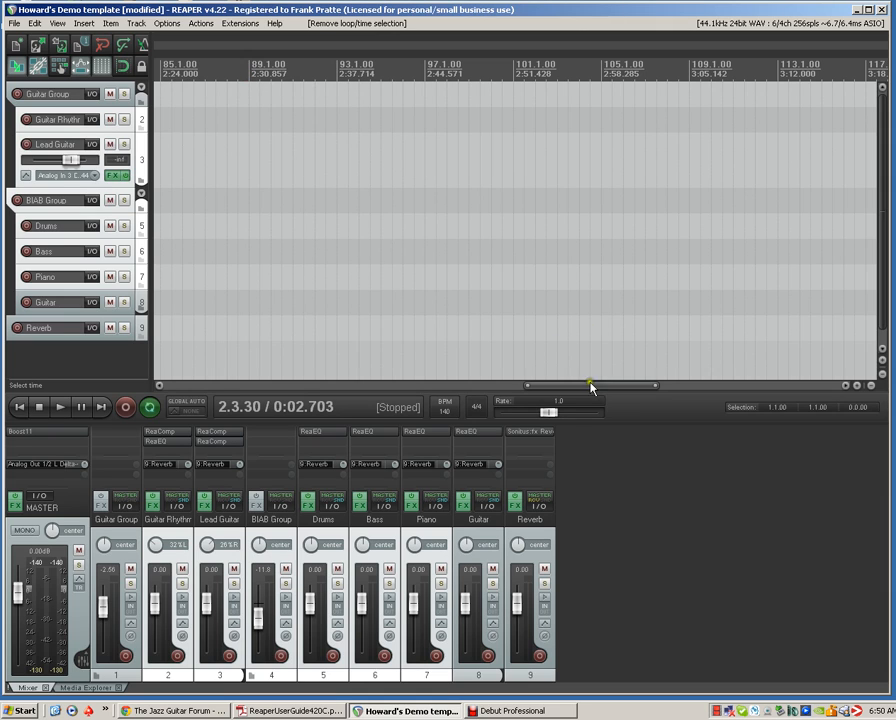
{"action": "left_click", "coordinate": [20, 407]}
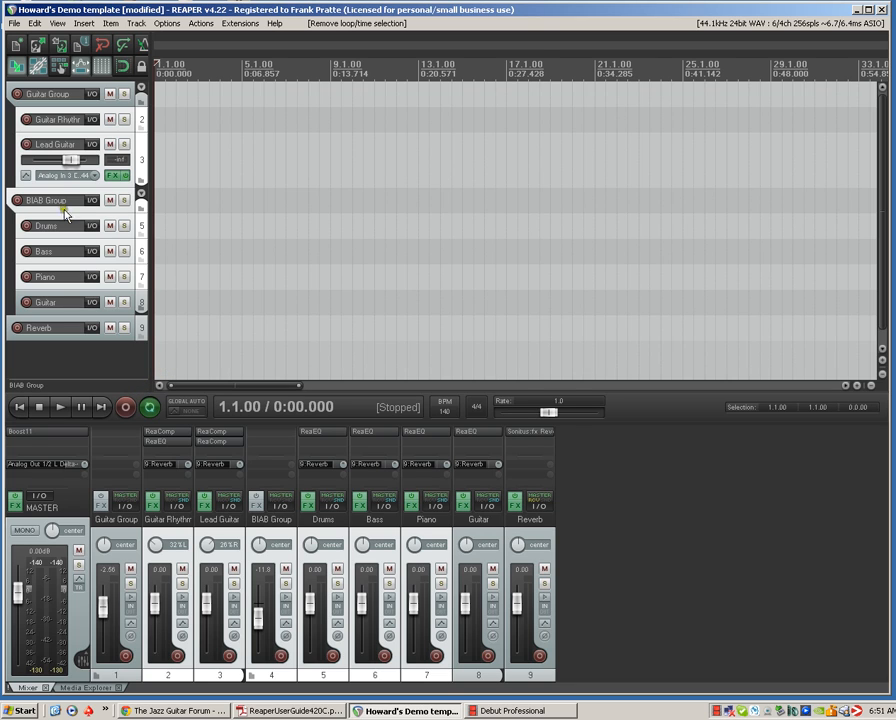
Lower the boost of the Boost11 limiter on the master track to about 2.3 dB and close its effects window
{"action": "left_click", "coordinate": [17, 506]}
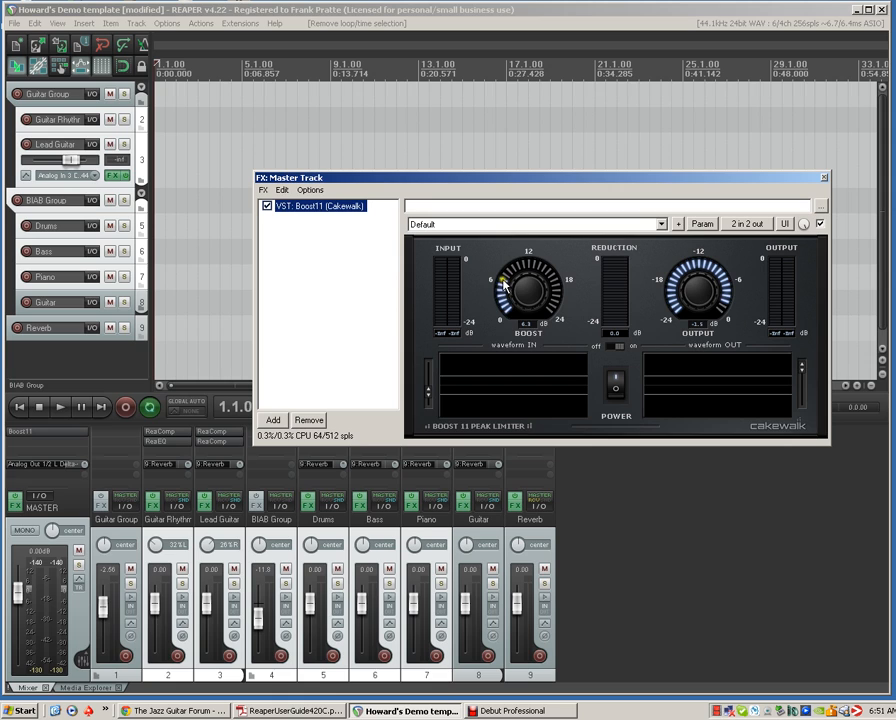
{"action": "left_click_drag", "start_coordinate": [503, 285], "coordinate": [506, 308]}
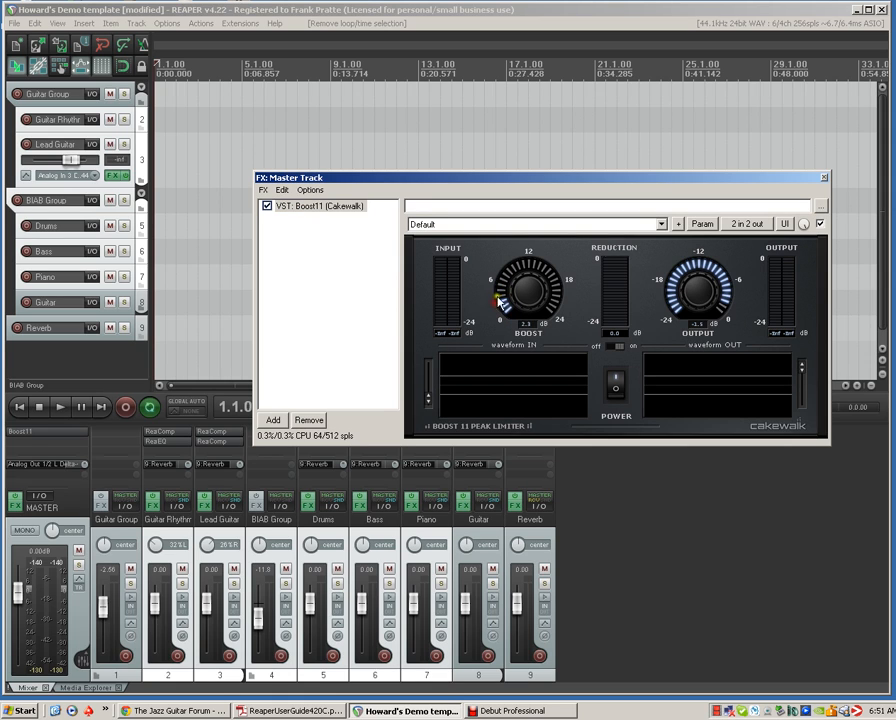
{"action": "left_click", "coordinate": [825, 180]}
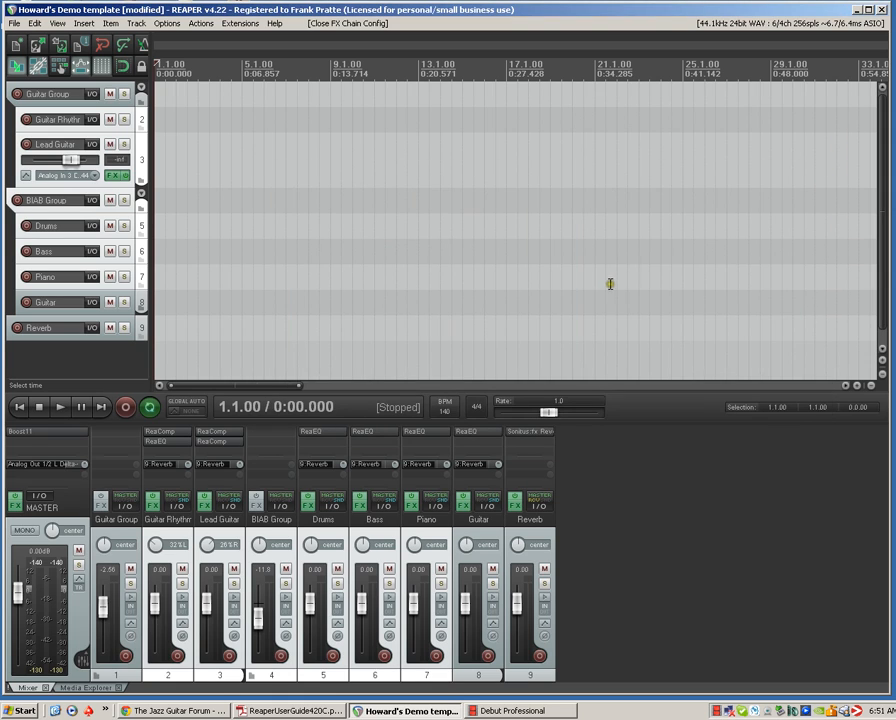
Set the Guitar Group volume to -3.09 dB and, with no other tracks selected, the BIAB Group volume to -10.0 dB
{"action": "left_click", "coordinate": [101, 608]}
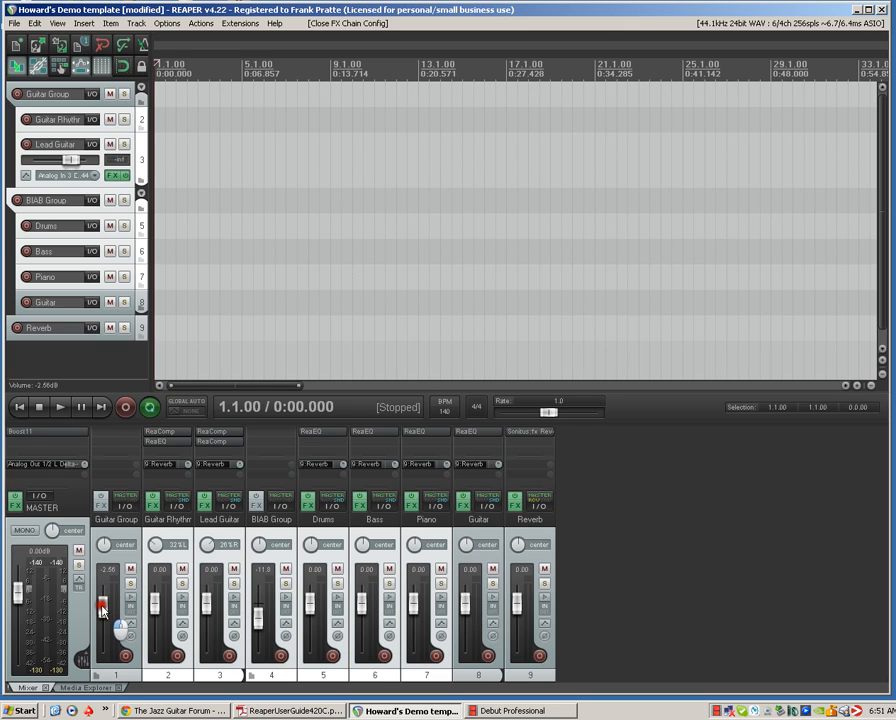
{"action": "left_click_drag", "start_coordinate": [101, 608], "coordinate": [107, 613]}
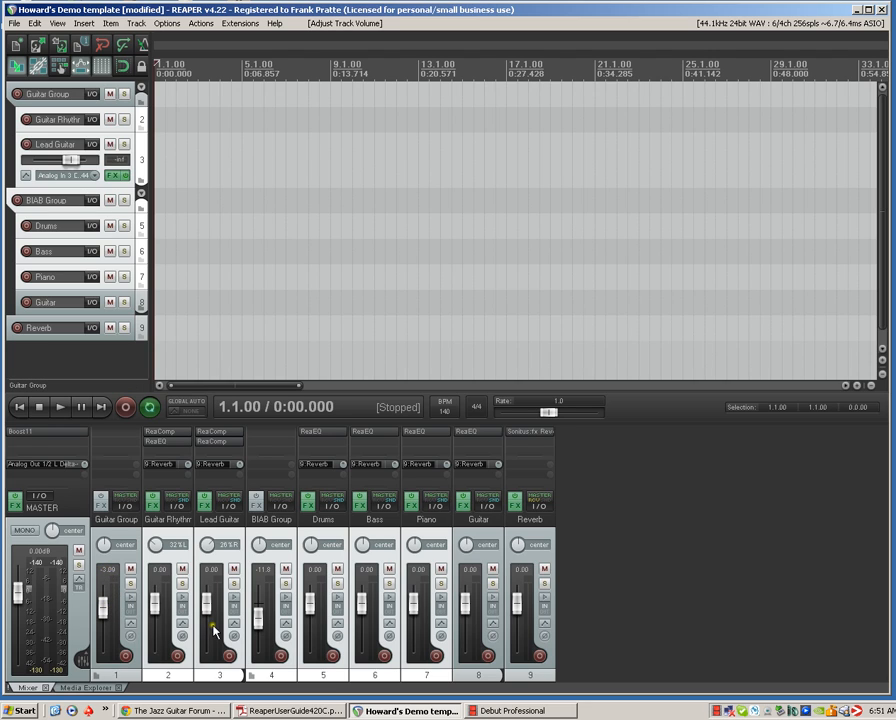
{"action": "mouse_move", "coordinate": [258, 627]}
{"action": "left_mouse_down"}
{"action": "mouse_move", "coordinate": [260, 616]}
{"action": "mouse_move", "coordinate": [261, 627]}
{"action": "left_mouse_up"}
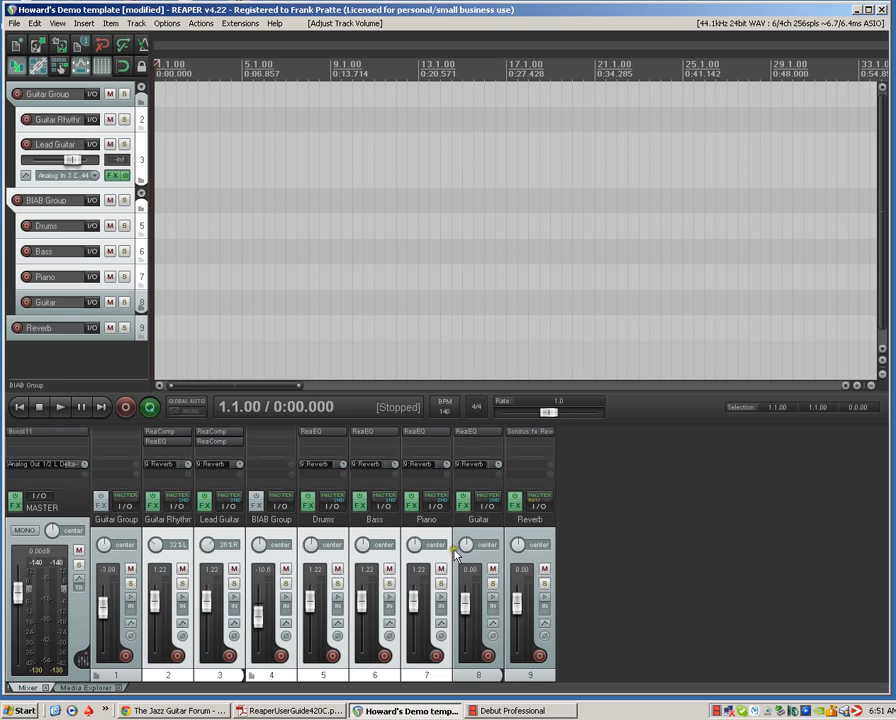
{"action": "key", "text": "ctrl+z"}
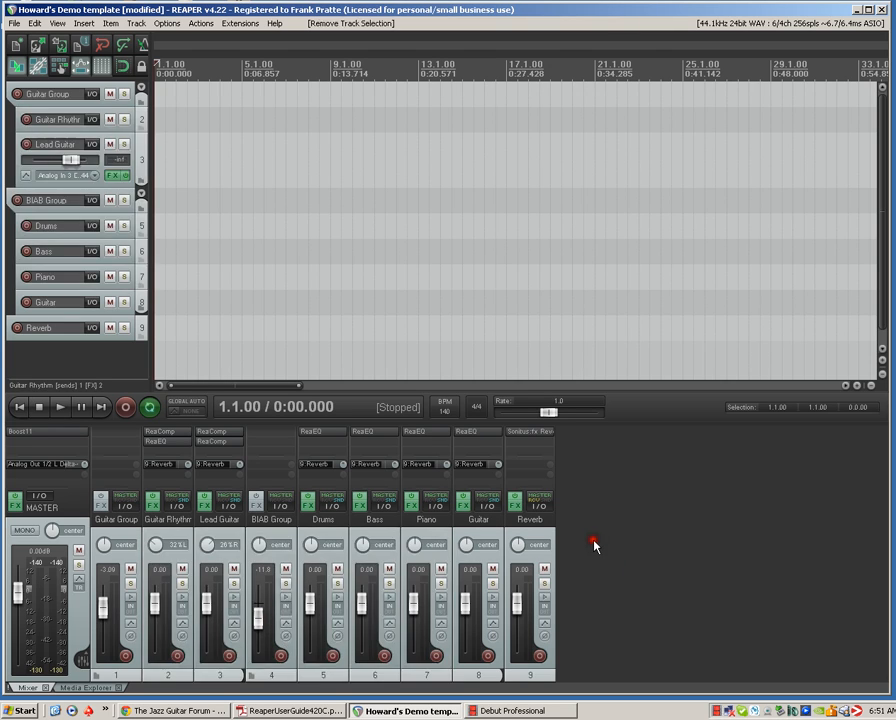
{"action": "left_click_drag", "start_coordinate": [258, 621], "coordinate": [258, 620]}
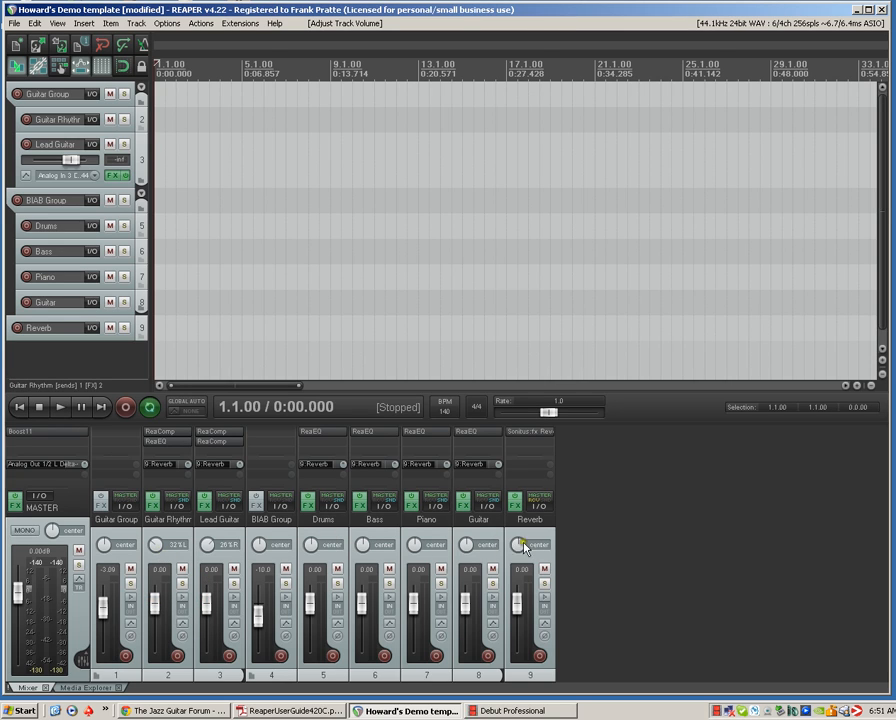
Change the Piano track's pan mode to Dual pan
{"action": "right_click", "coordinate": [426, 543]}
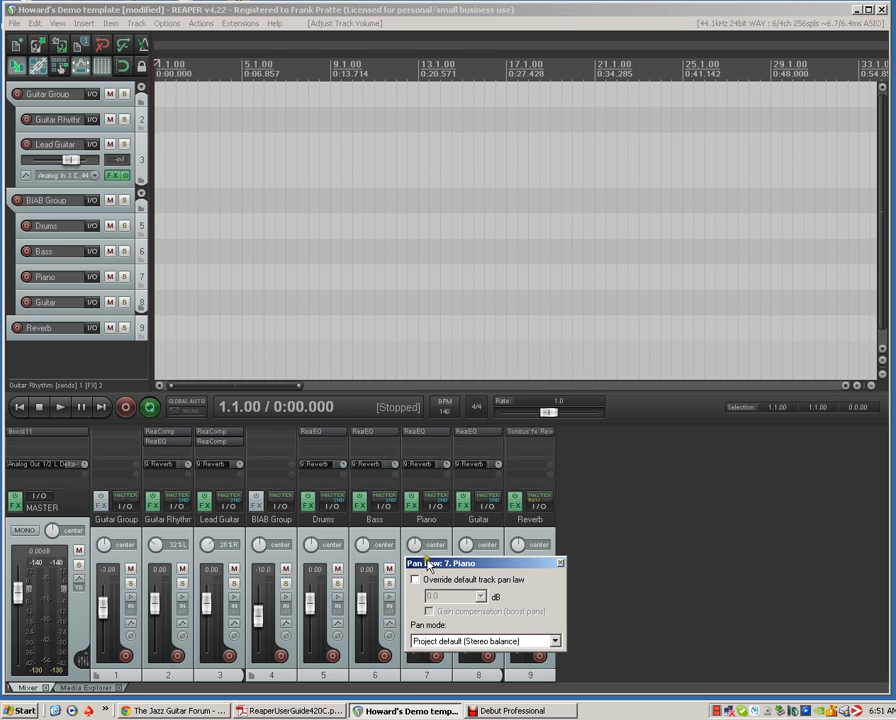
{"action": "left_click", "coordinate": [555, 641]}
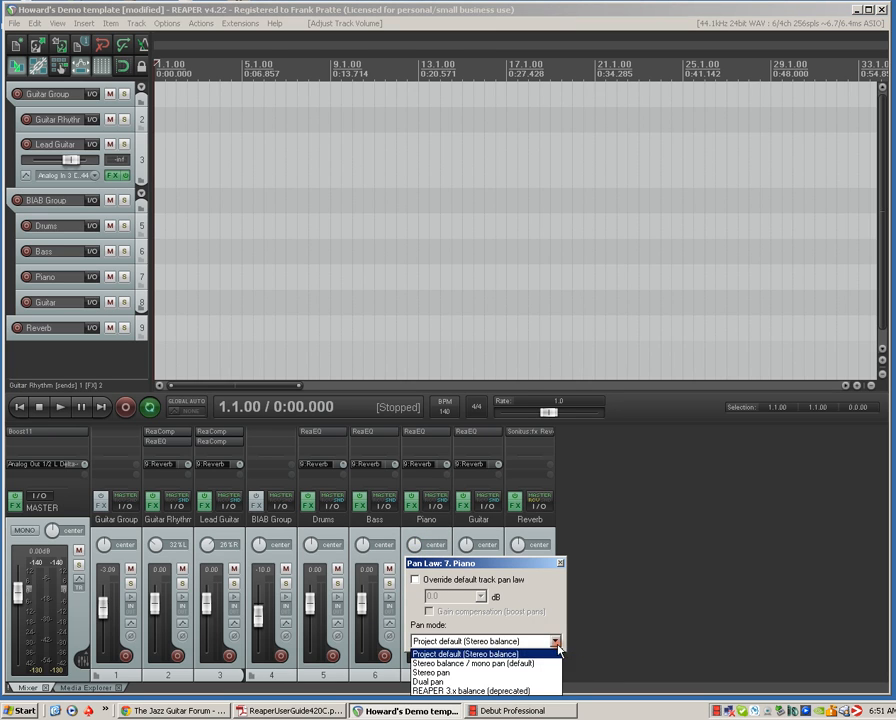
{"action": "left_click", "coordinate": [544, 681]}
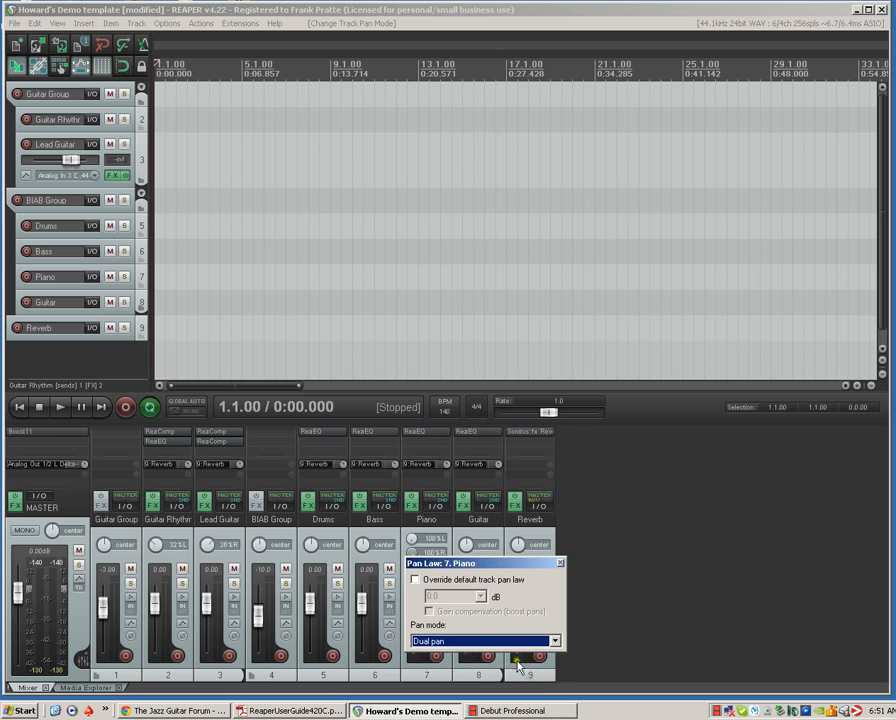
{"action": "left_click", "coordinate": [560, 565]}
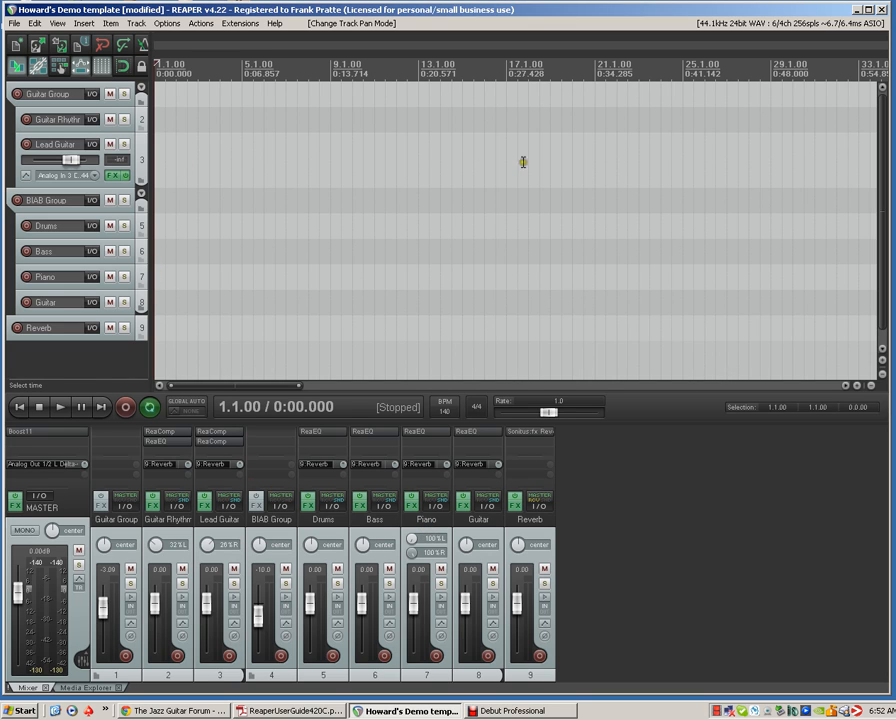
Save the project as a project template named BIAB Projects
{"action": "left_click", "coordinate": [17, 25]}
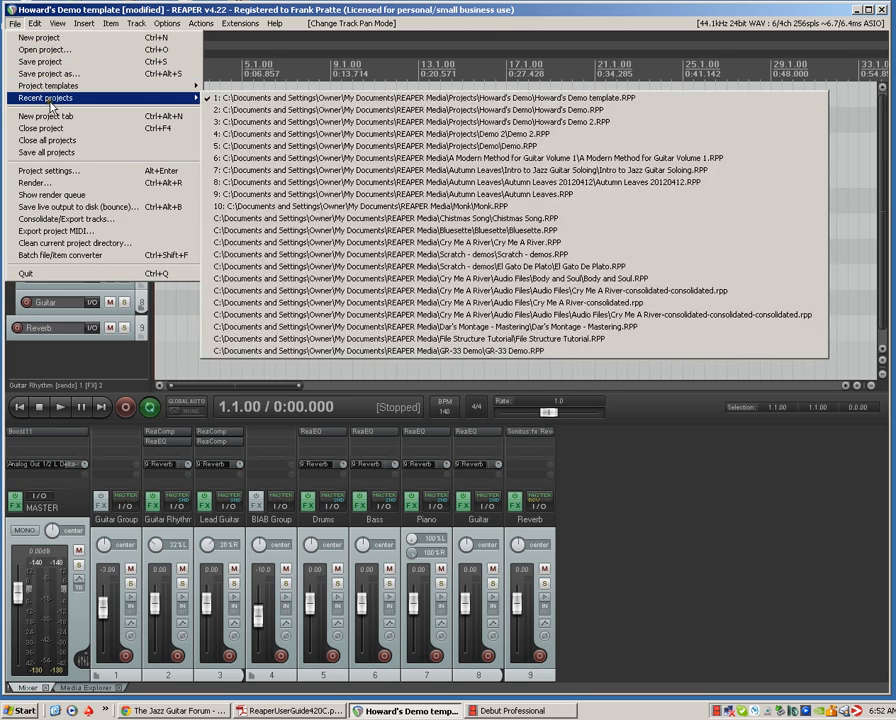
{"action": "mouse_move", "coordinate": [56, 89]}
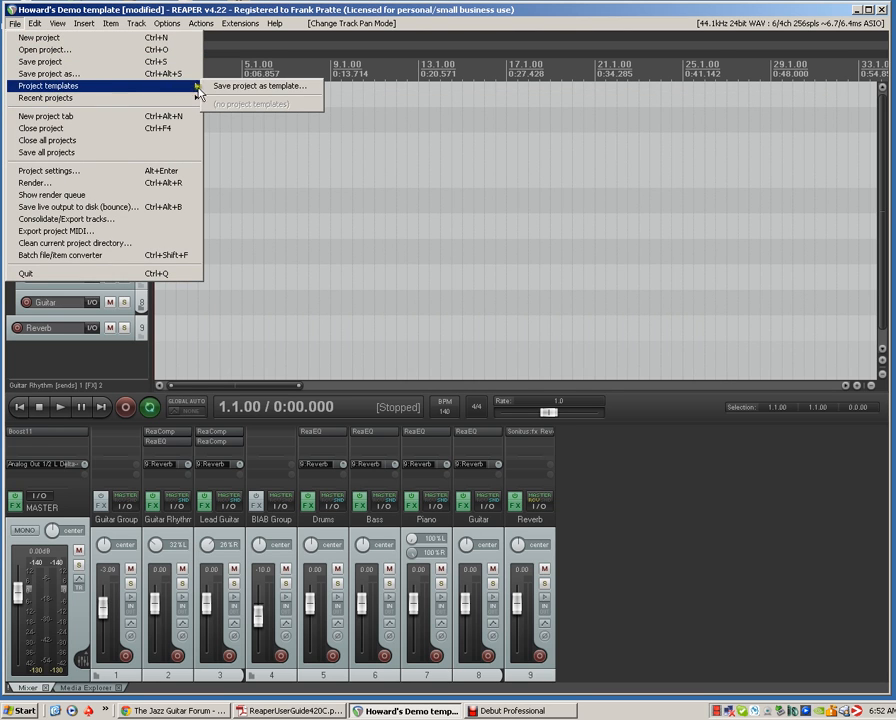
{"action": "left_click", "coordinate": [236, 95]}
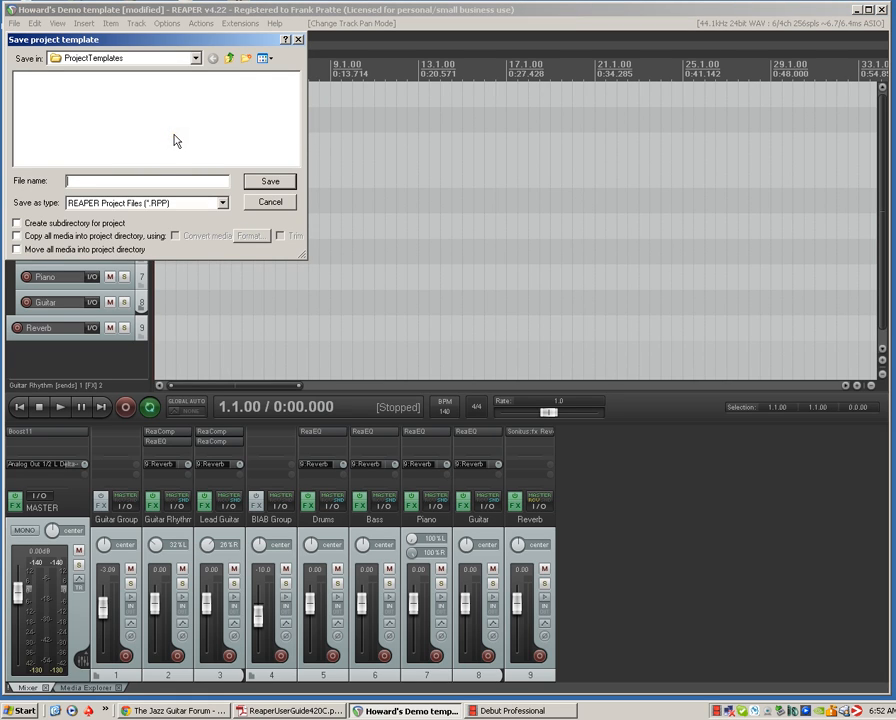
{"action": "type", "text": "B"}
{"action": "type", "text": "lAB"}
{"action": "type", "text": "ject"}
{"action": "type", "text": "s"}
{"action": "left_click", "coordinate": [264, 182]}
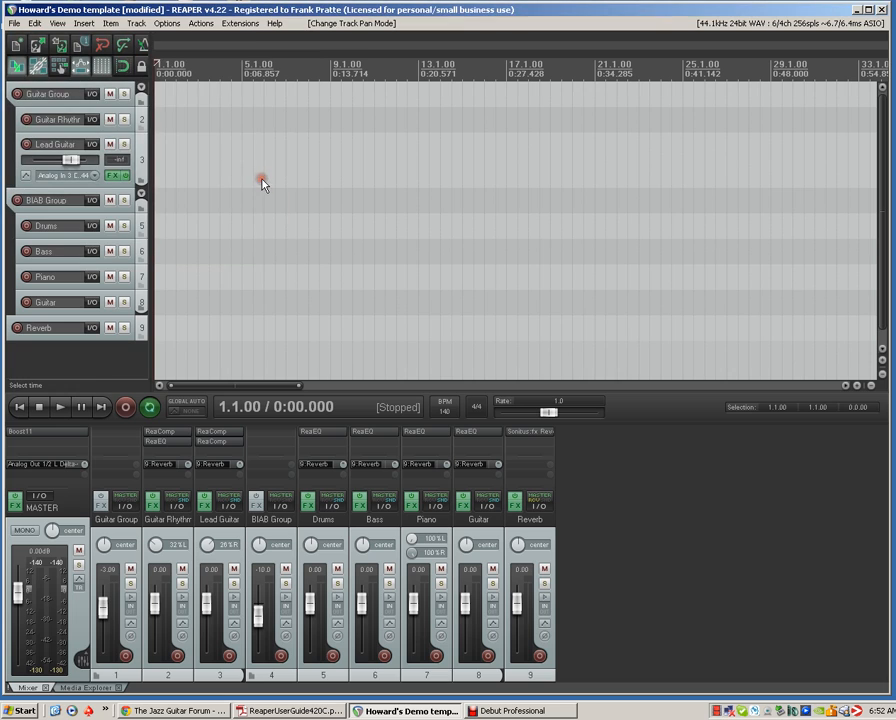
Create a new empty project without saving the changes to the current one
{"action": "left_click", "coordinate": [15, 24]}
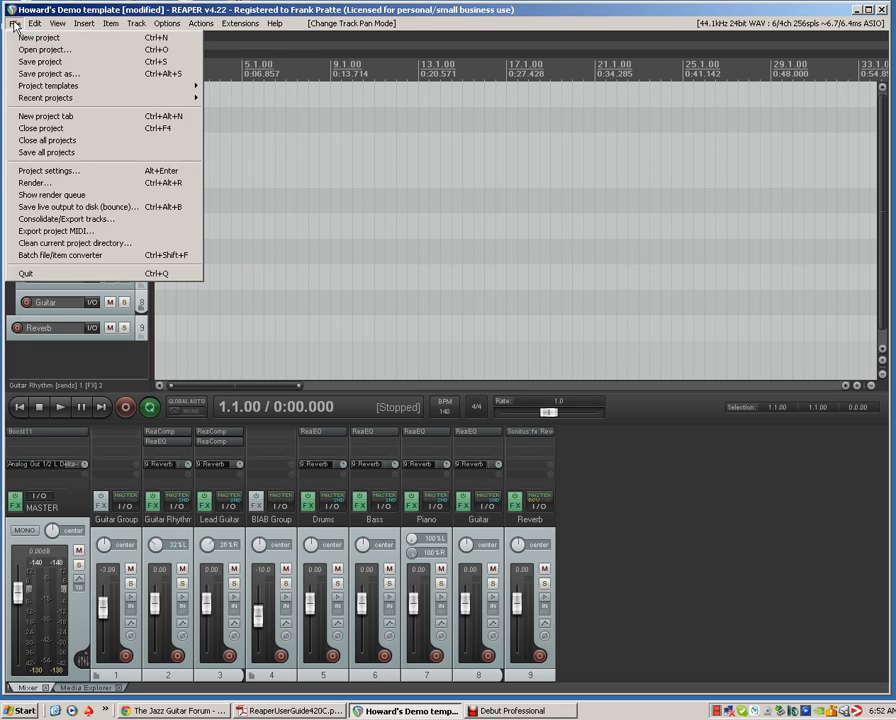
{"action": "left_click", "coordinate": [46, 115]}
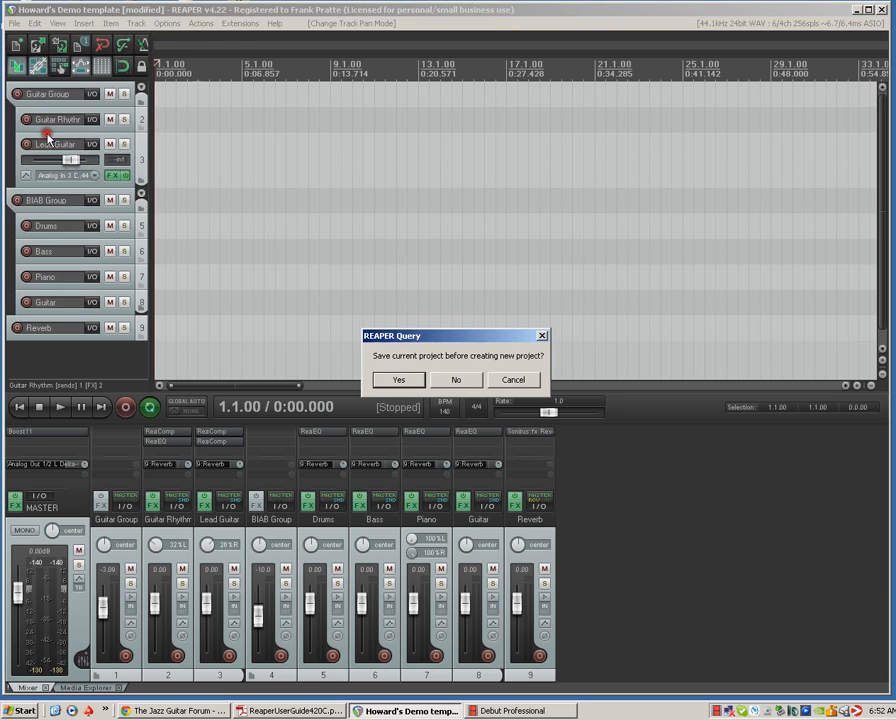
{"action": "left_click", "coordinate": [461, 382]}
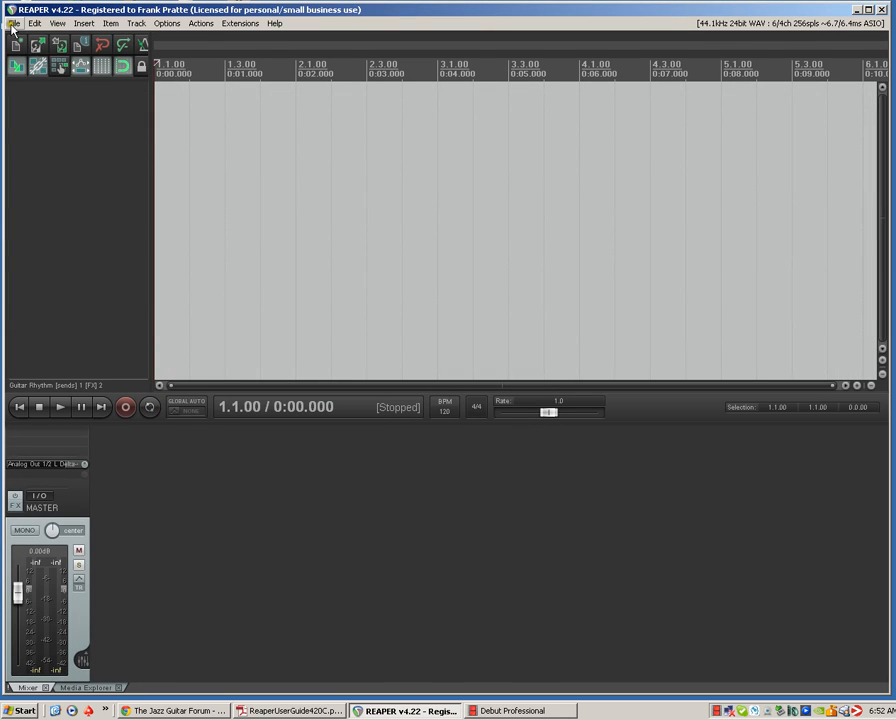
Start a project from the BIAB Projects project template
{"action": "left_click", "coordinate": [13, 25]}
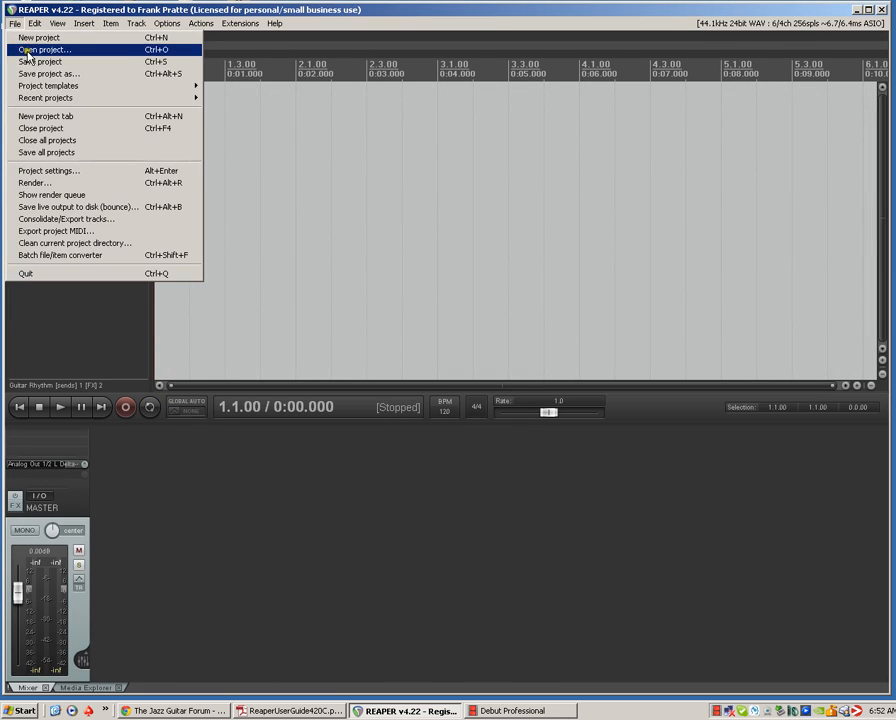
{"action": "mouse_move", "coordinate": [50, 88]}
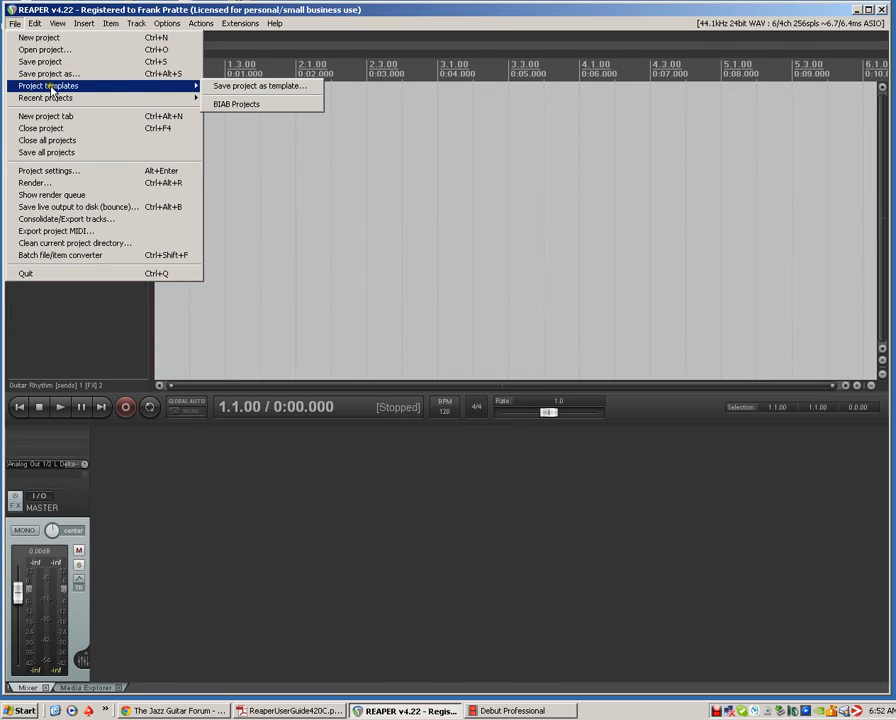
{"action": "left_click", "coordinate": [235, 105]}
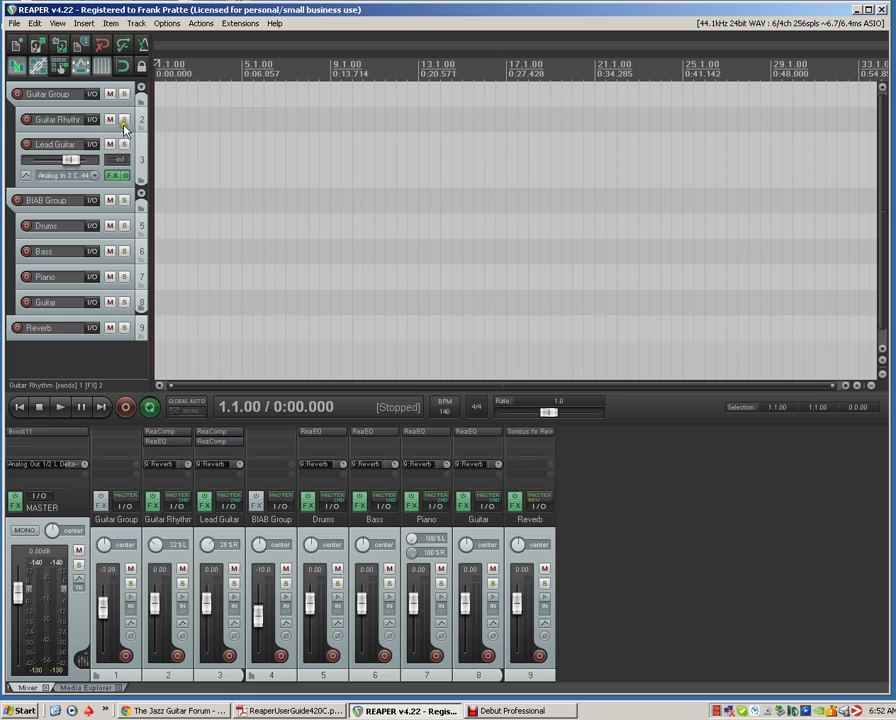
From the Media Explorer, place Topsy_Render(1)_RealDrums on the Drums track and Topsy_Render(1)_RealTrack_Guitar on the Guitar track, both at the project start
{"action": "left_click", "coordinate": [84, 687]}
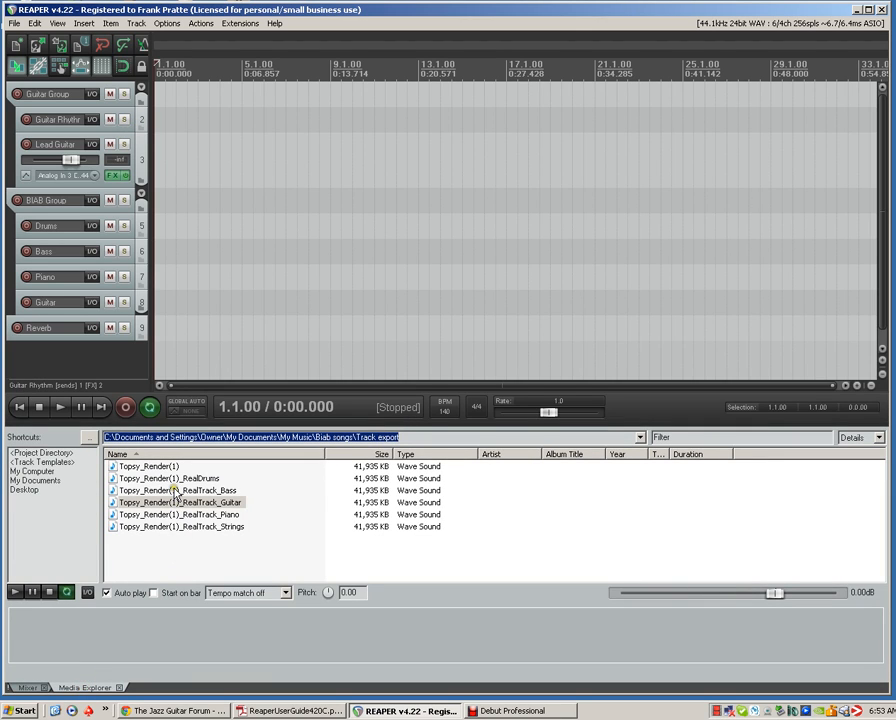
{"action": "left_click_drag", "start_coordinate": [174, 480], "coordinate": [157, 234]}
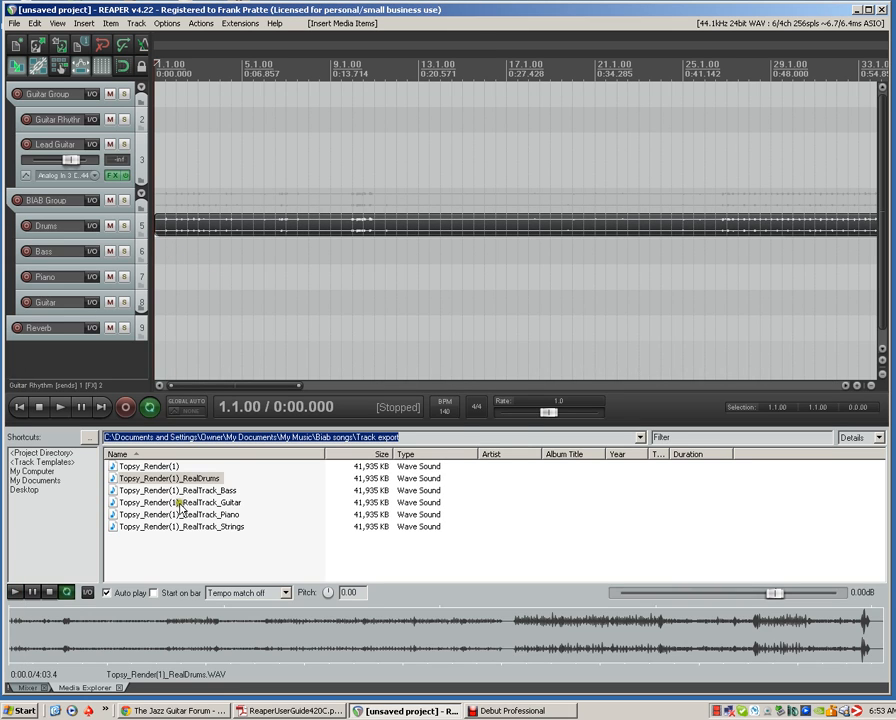
{"action": "left_click_drag", "start_coordinate": [197, 508], "coordinate": [160, 302]}
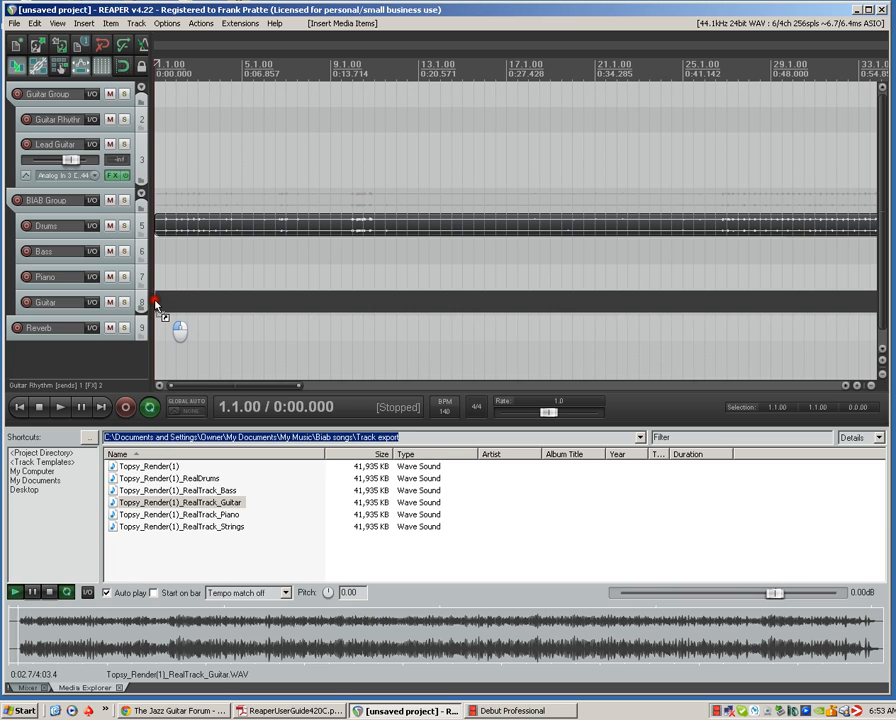
{"action": "left_click_drag", "start_coordinate": [156, 303], "coordinate": [156, 304]}
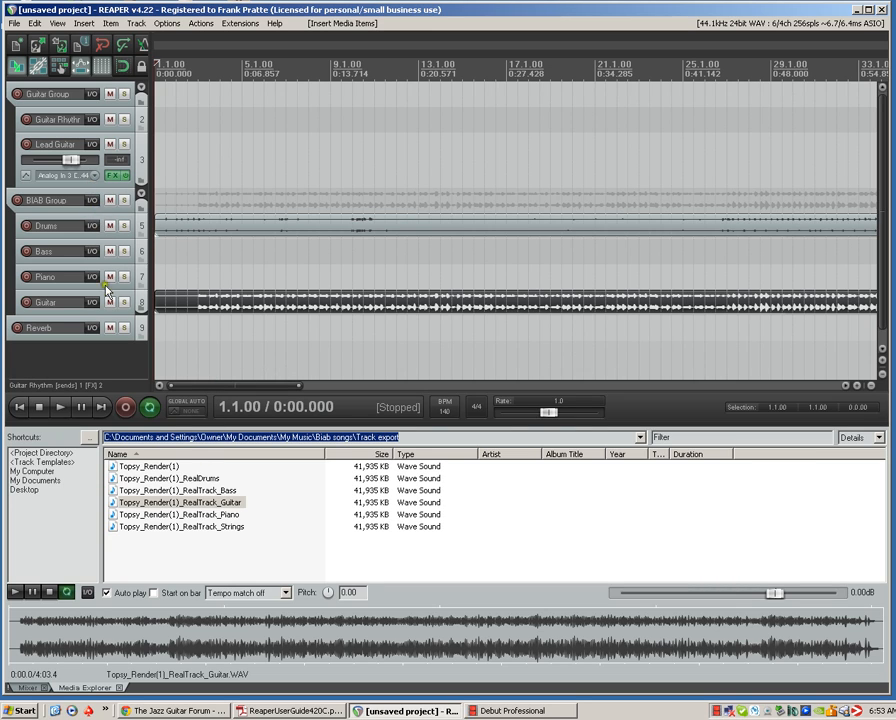
Return to the mixer to review the template's tracks and the Reverb channel, leaving no track selected
{"action": "left_click", "coordinate": [27, 687]}
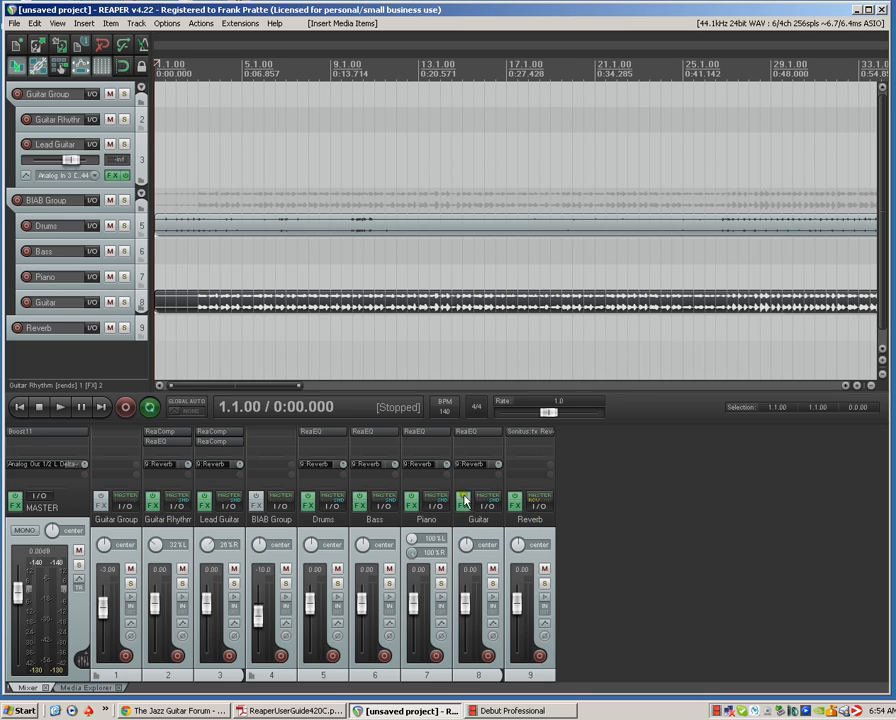
{"action": "left_click", "coordinate": [536, 563]}
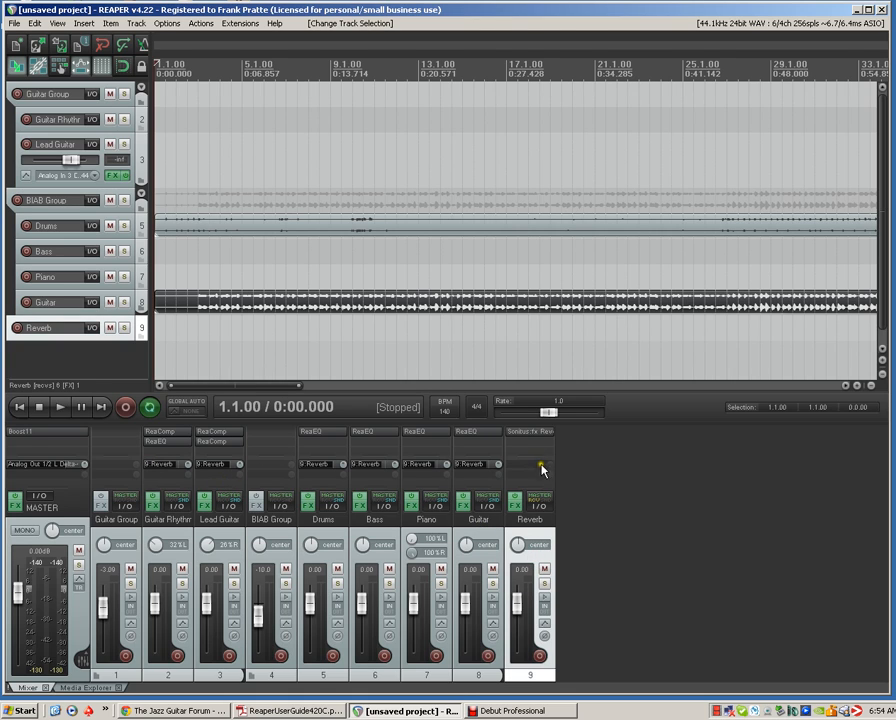
{"action": "left_click", "coordinate": [610, 531]}
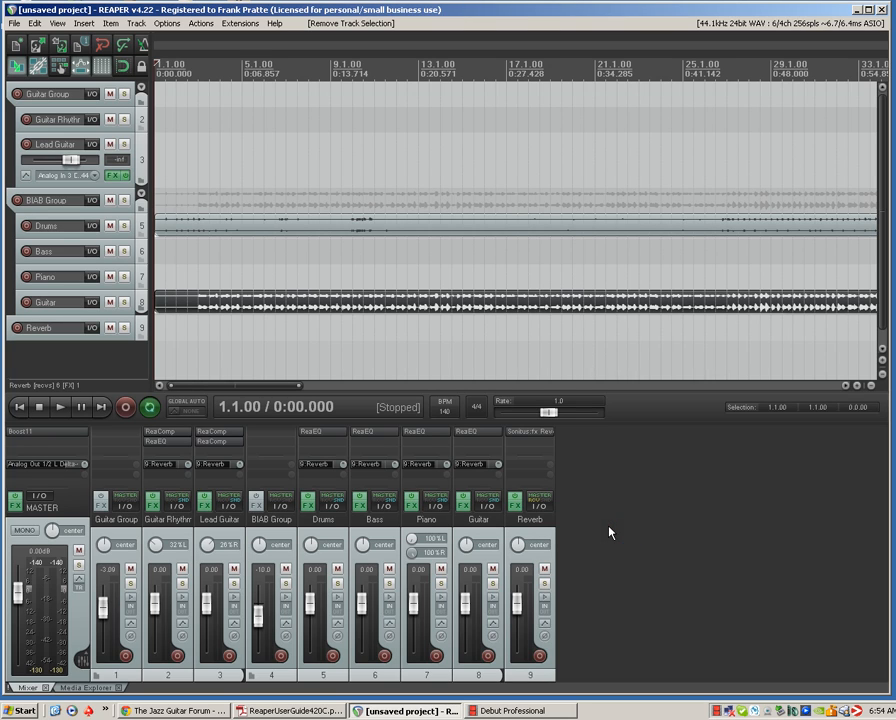
{"action": "left_click", "coordinate": [610, 531]}
{"action": "left_click", "coordinate": [136, 354]}
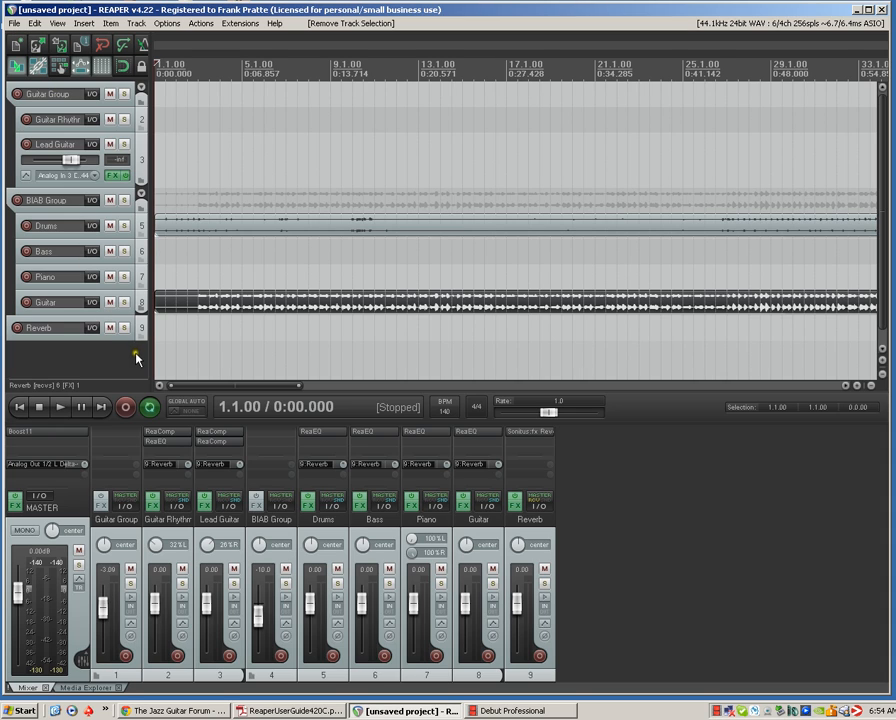